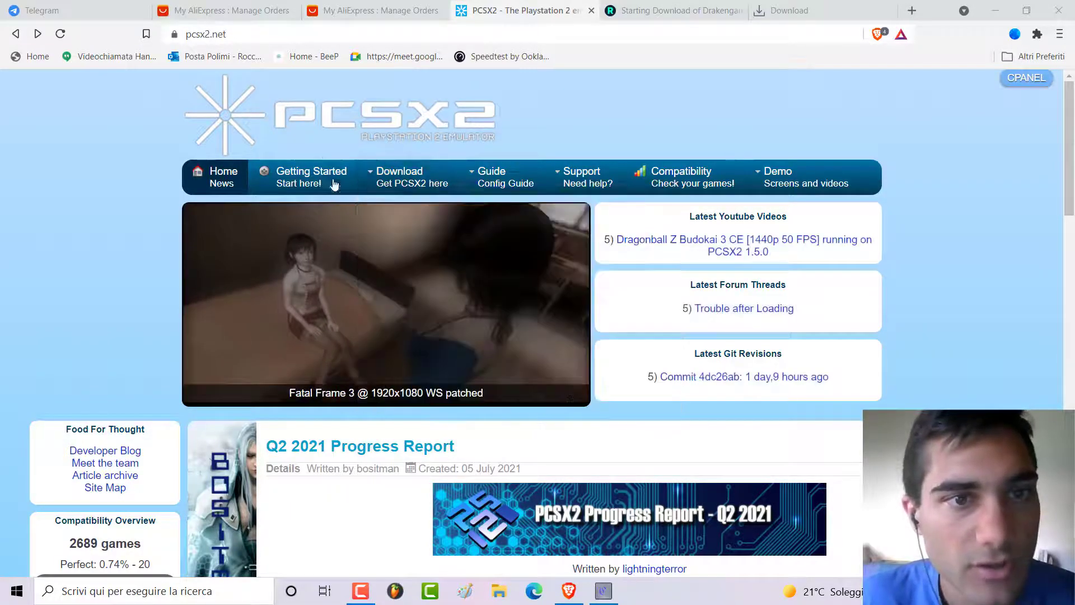
Step: Open the stable Windows releases on the PCSX2 download page and start downloading the PCSX2 1.6.0 Standalone Installer
click(413, 183)
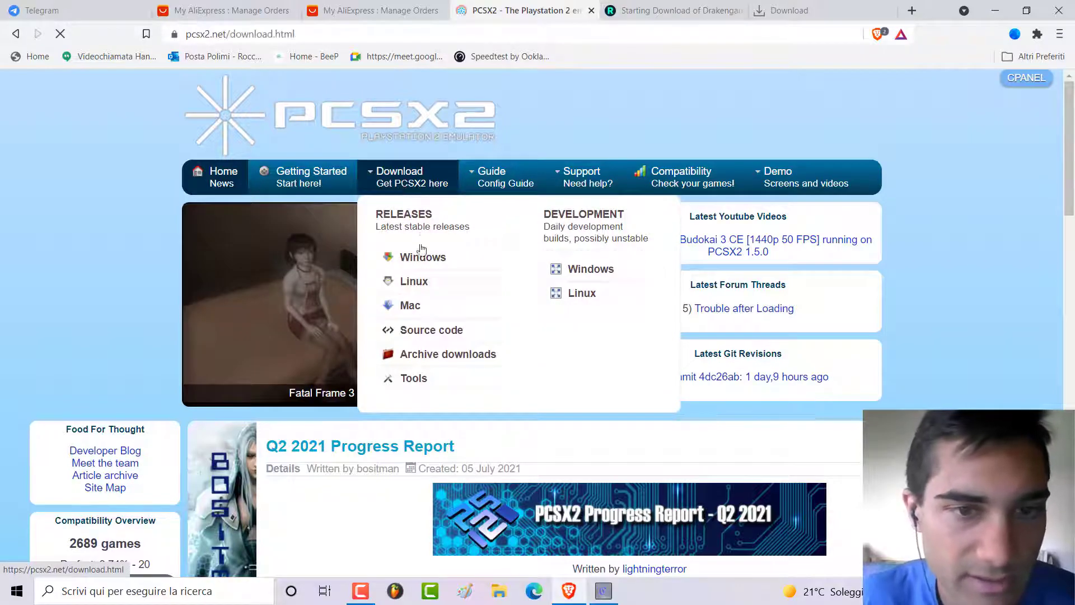
scroll(360, 298, down, 5)
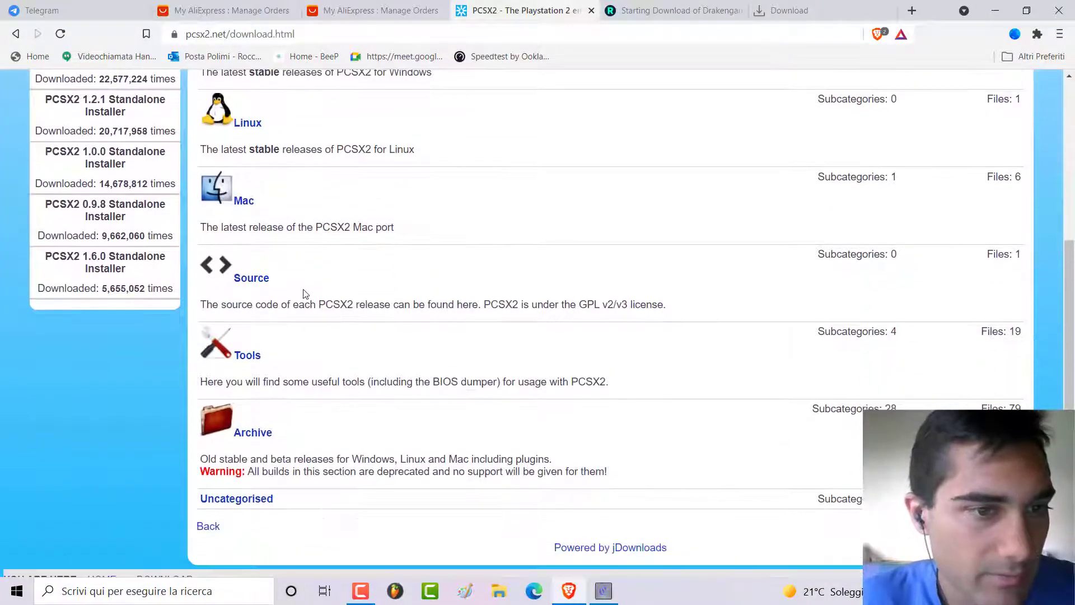
scroll(302, 293, up, 3)
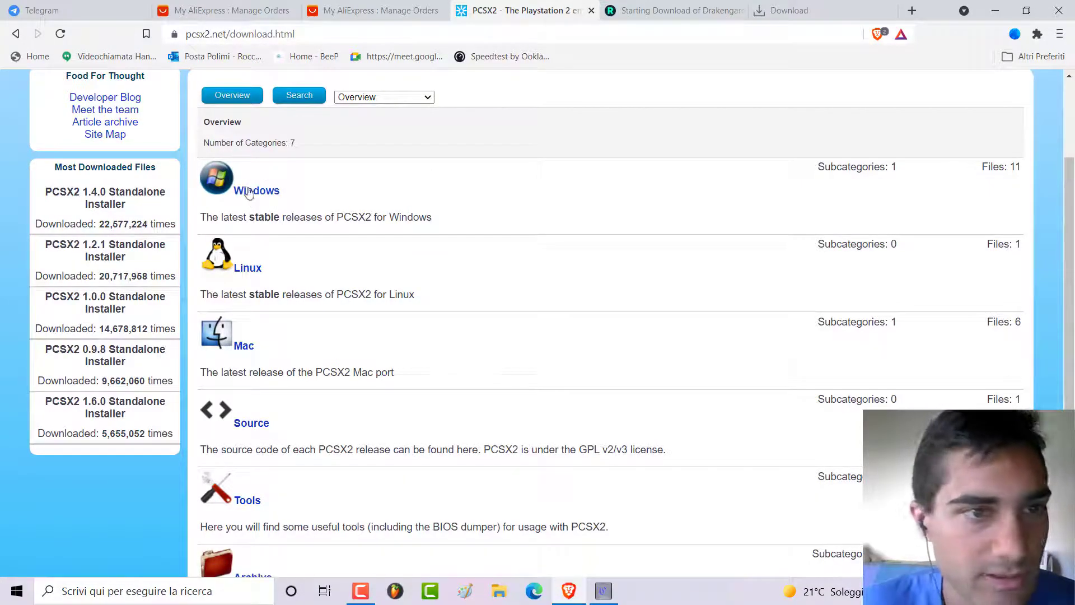
click(250, 192)
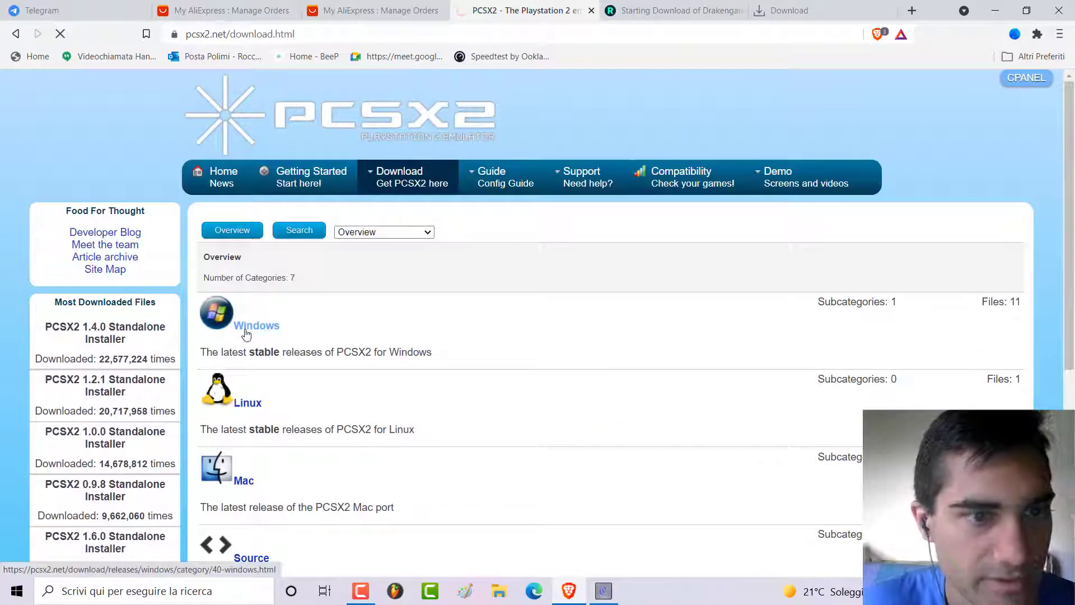
scroll(293, 334, down, 3)
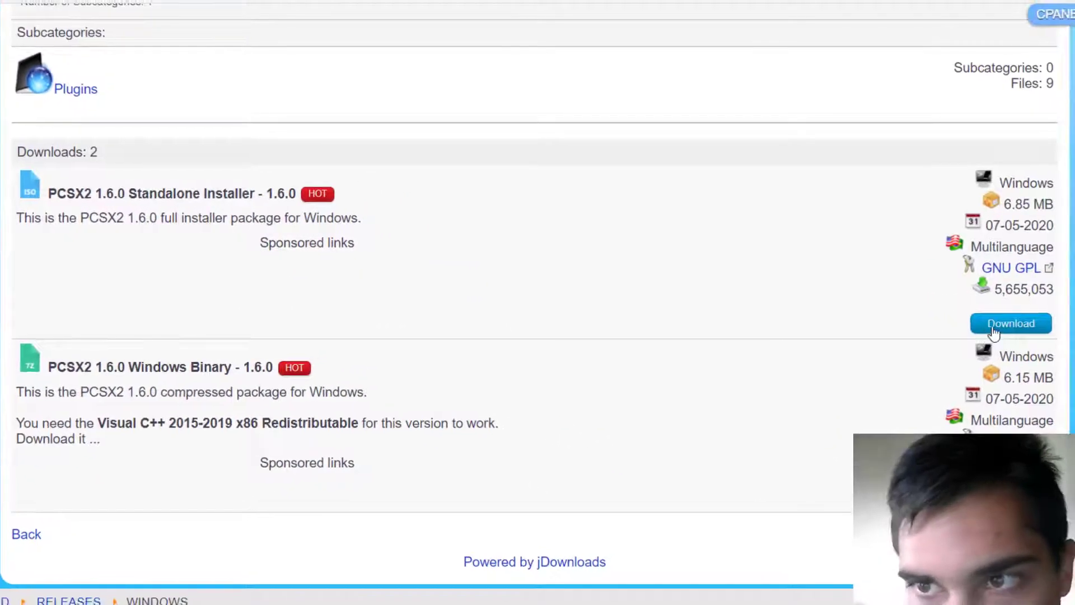
click(993, 331)
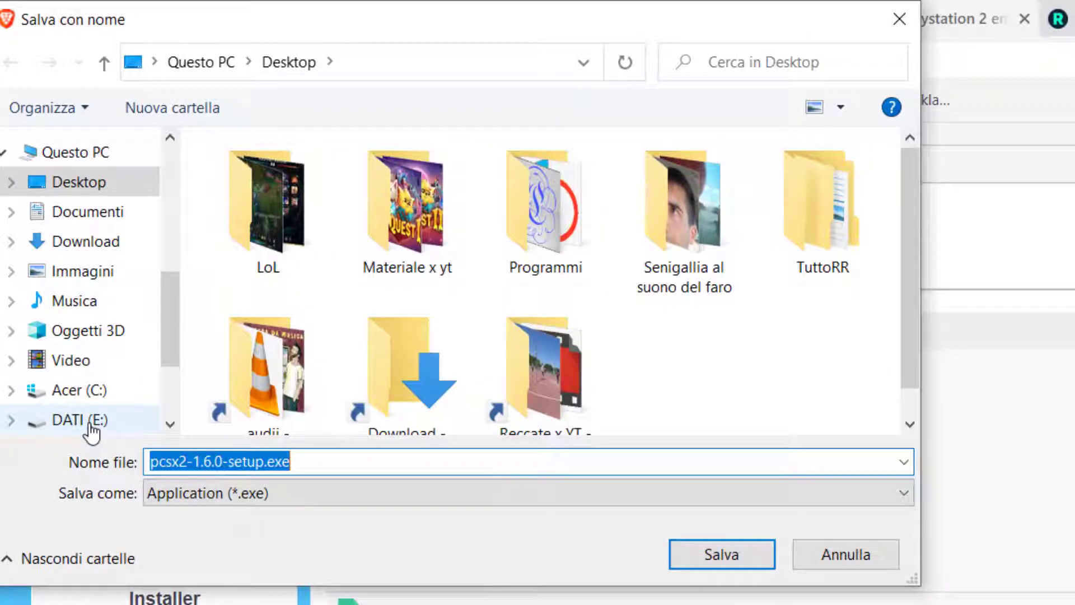
Step: Save pcsx2-1.6.0-setup.exe in the folder E:\Giochi\Emulatori\PS2
click(90, 422)
double_click(304, 209)
double_click(280, 315)
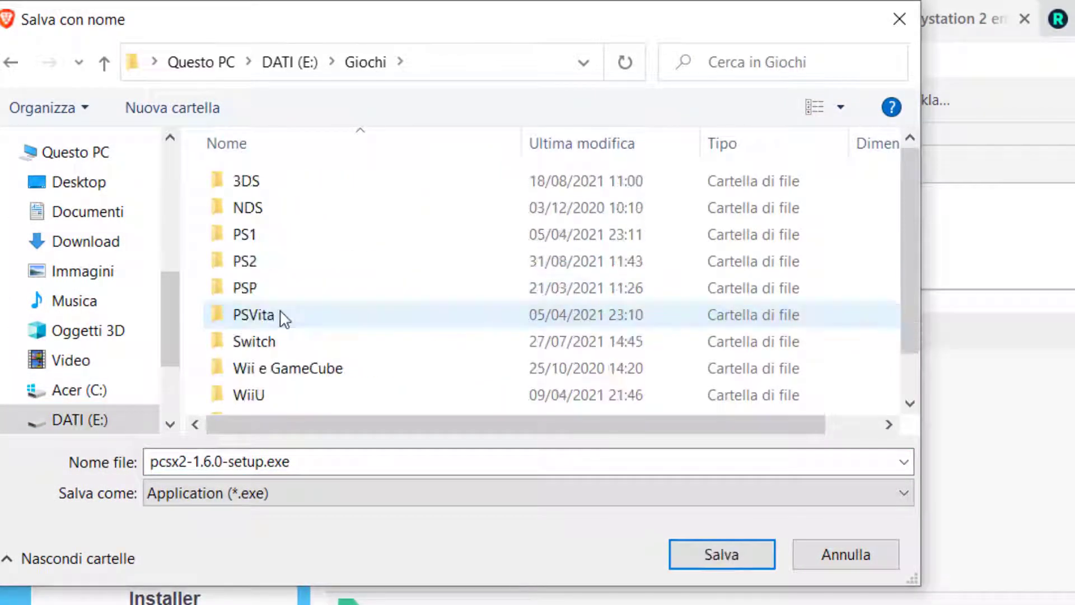
double_click(269, 270)
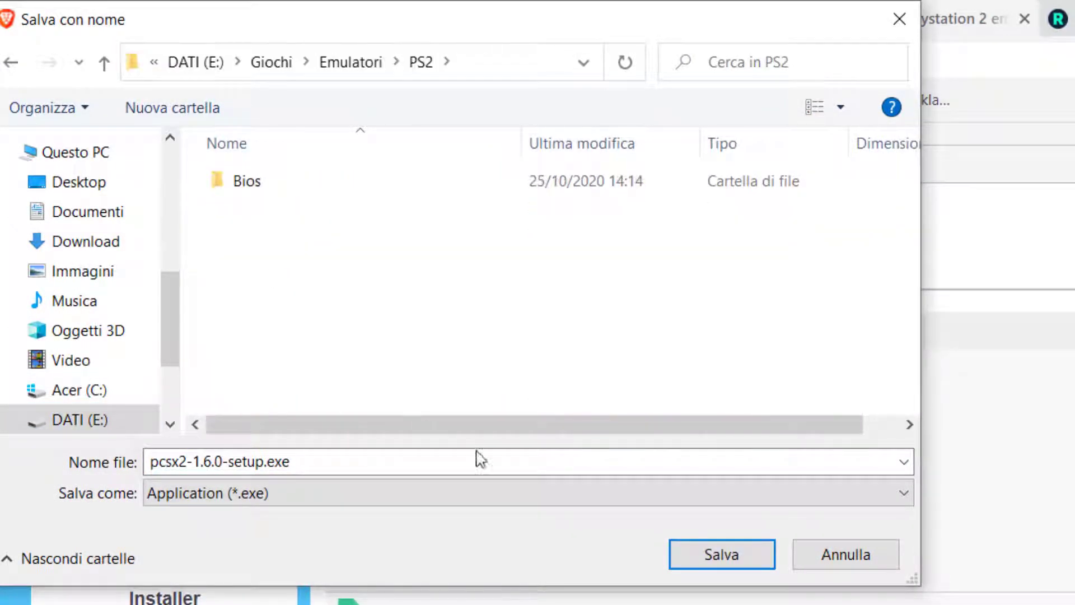
click(682, 562)
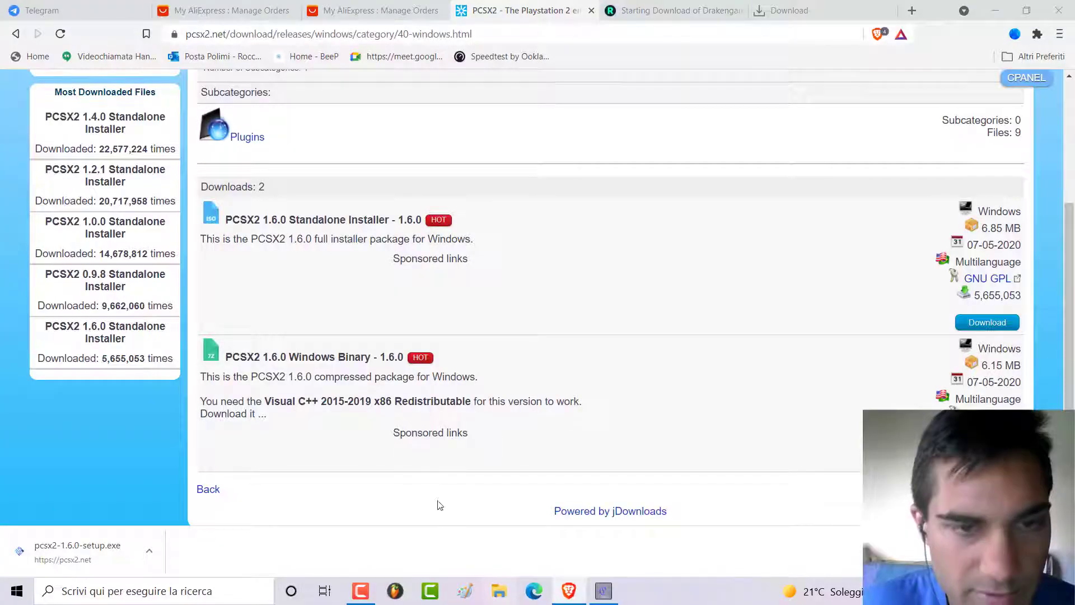
Step: Switch to File Explorer, go to E:\Giochi\Emulatori\PS2 and run pcsx2-1.6.0-setup.exe
key(super+e)
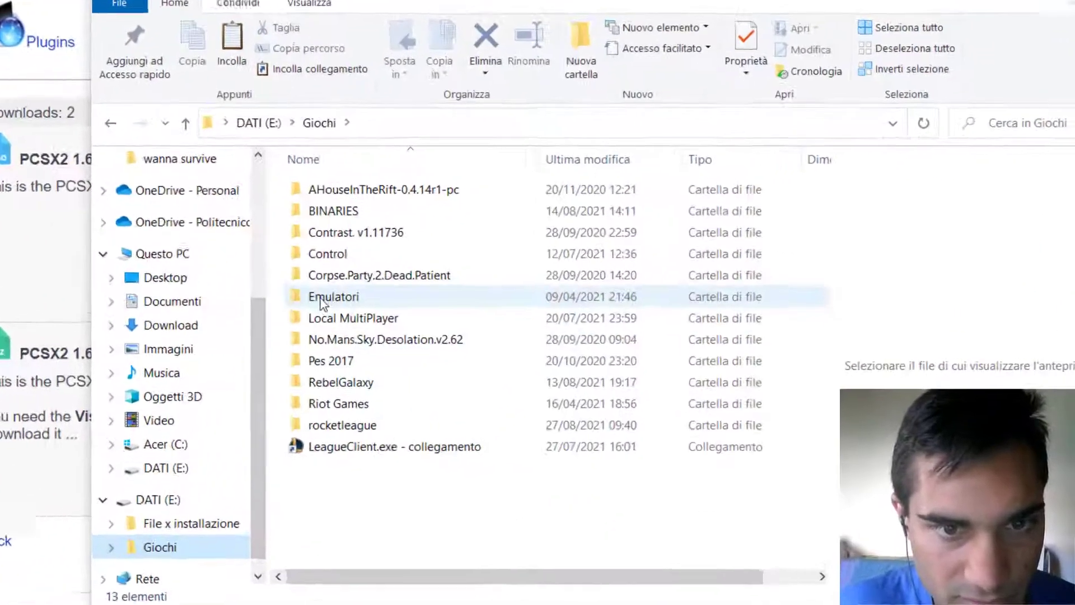
double_click(431, 315)
double_click(439, 287)
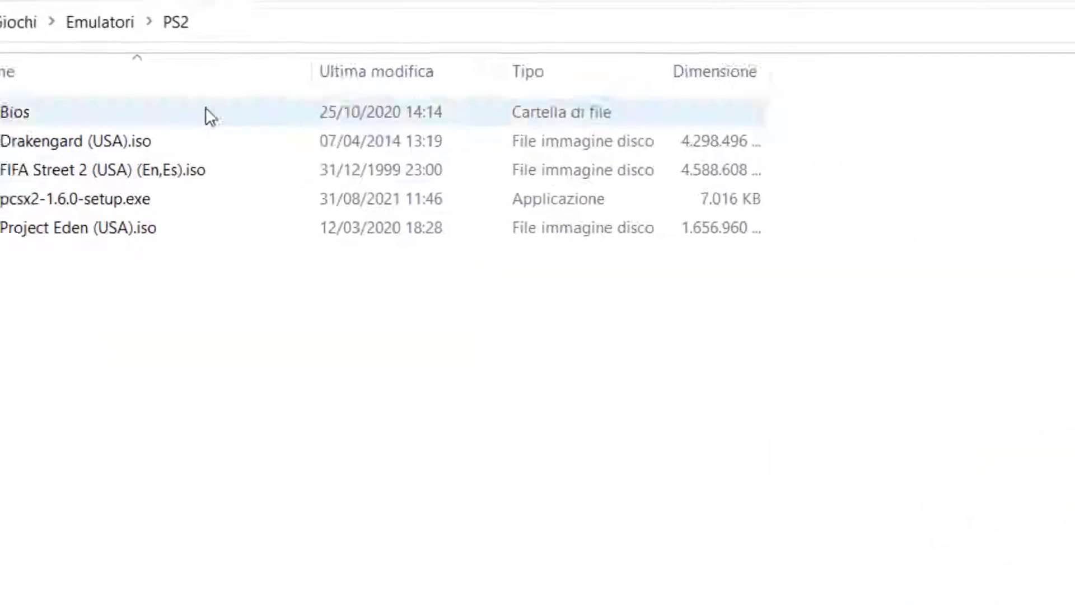
click(27, 200)
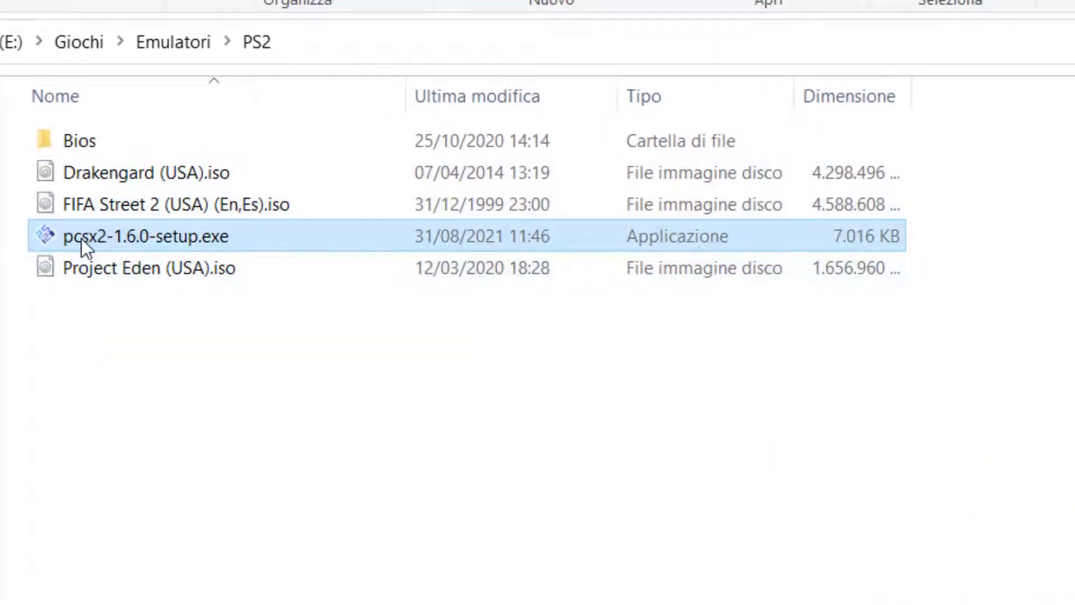
mouse_move(83, 241)
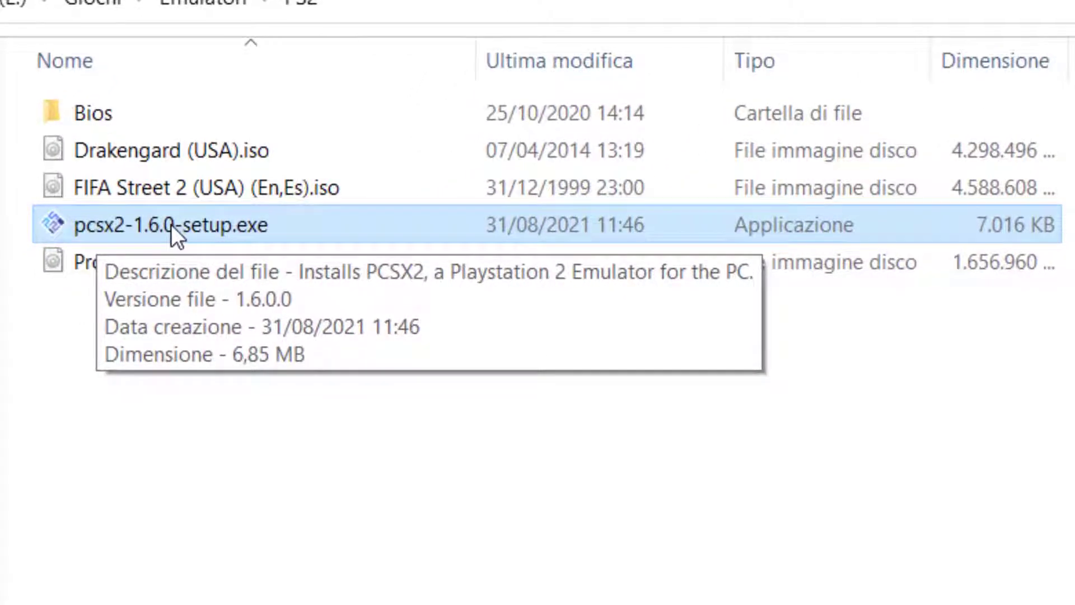
double_click(170, 224)
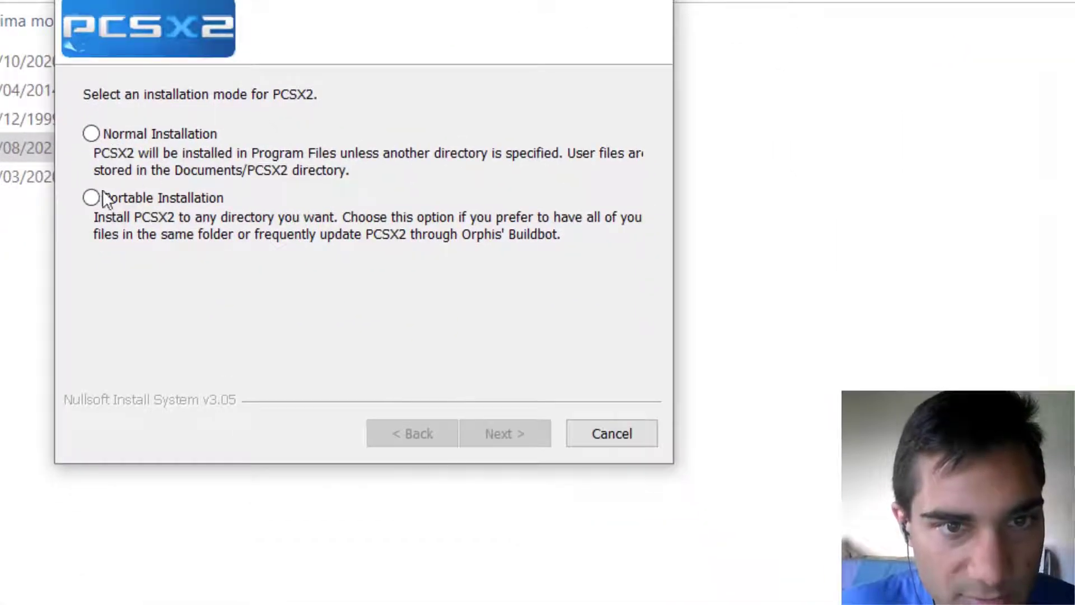
Step: Choose the Portable Installation mode and exclude Start Menu Shortcuts from the components, keeping the Desktop Shortcut
click(90, 198)
click(91, 134)
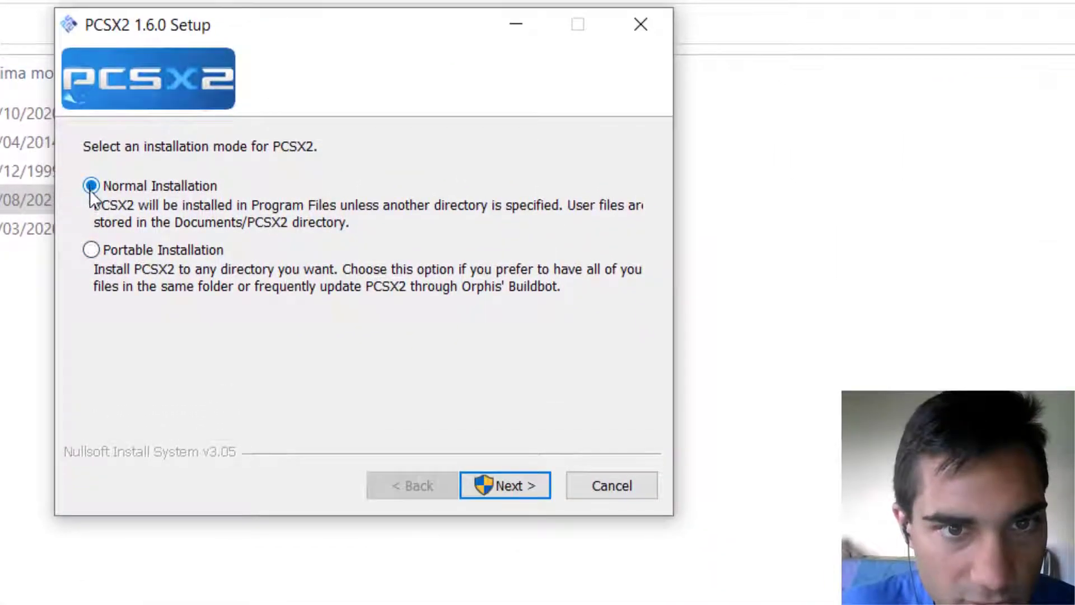
click(90, 250)
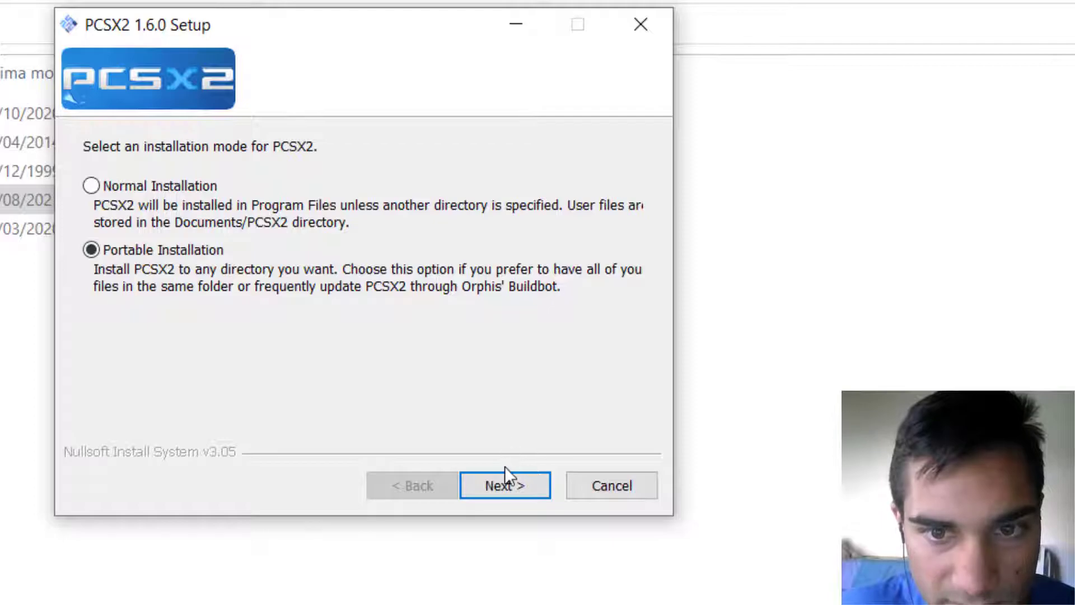
click(499, 485)
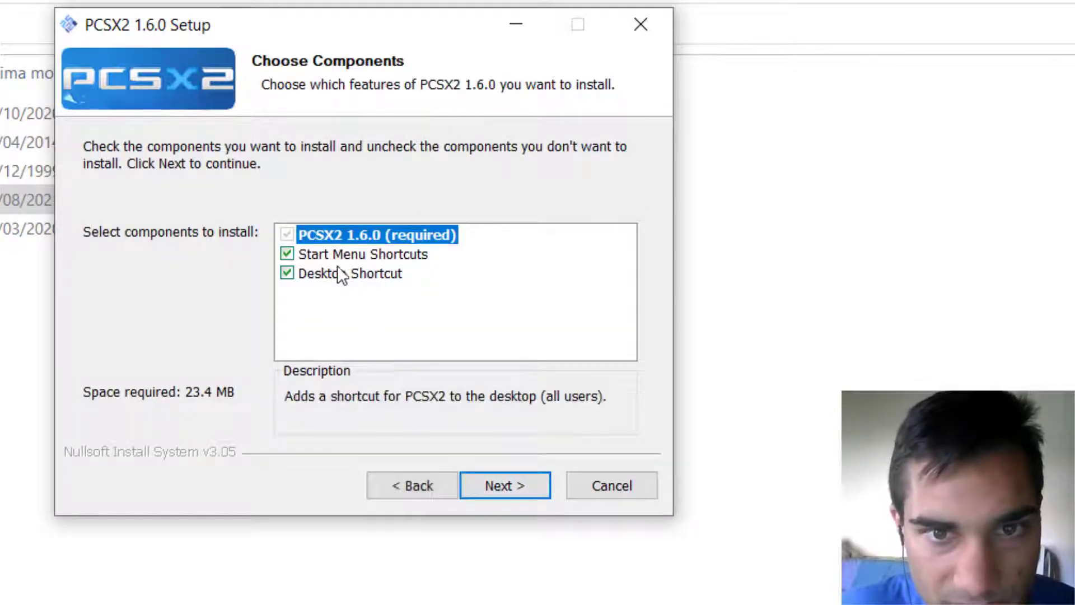
click(287, 254)
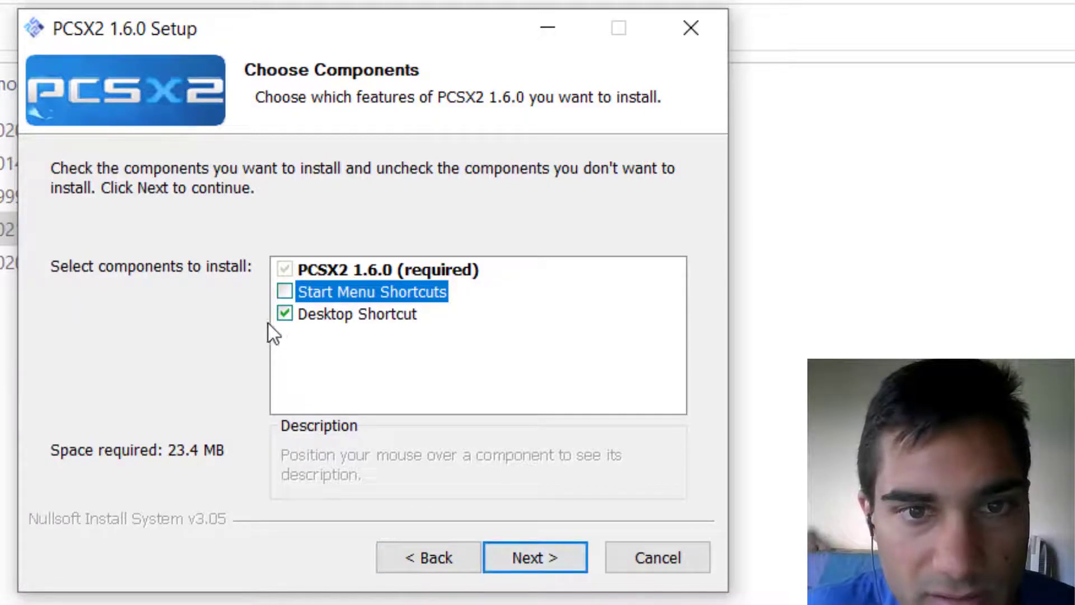
click(557, 565)
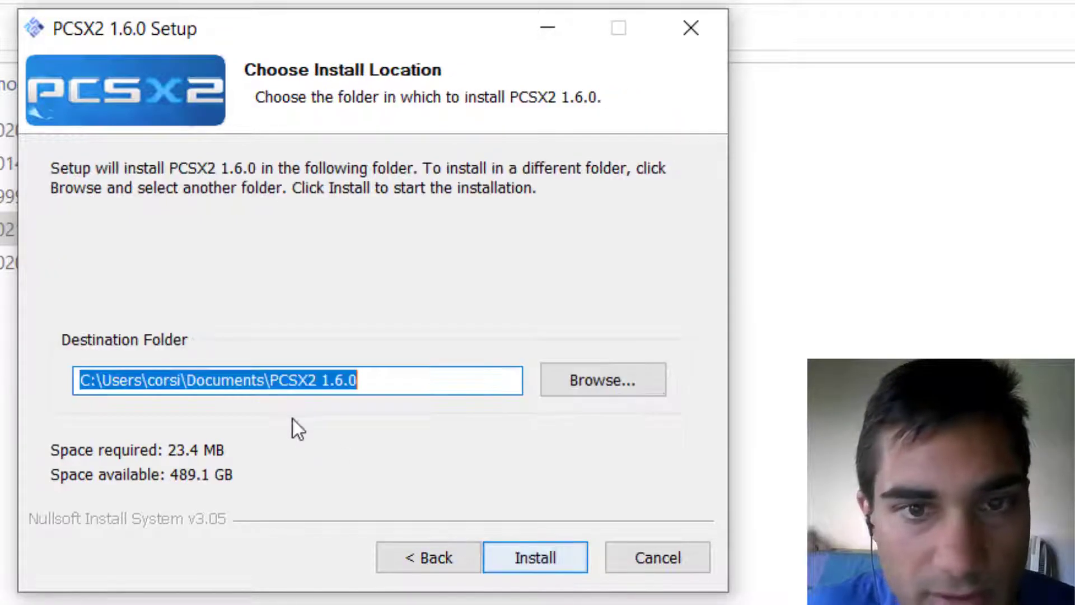
Step: Set the installation destination to E:\Giochi\Emulatori\PS2\PCSX2 1.6.0
click(556, 389)
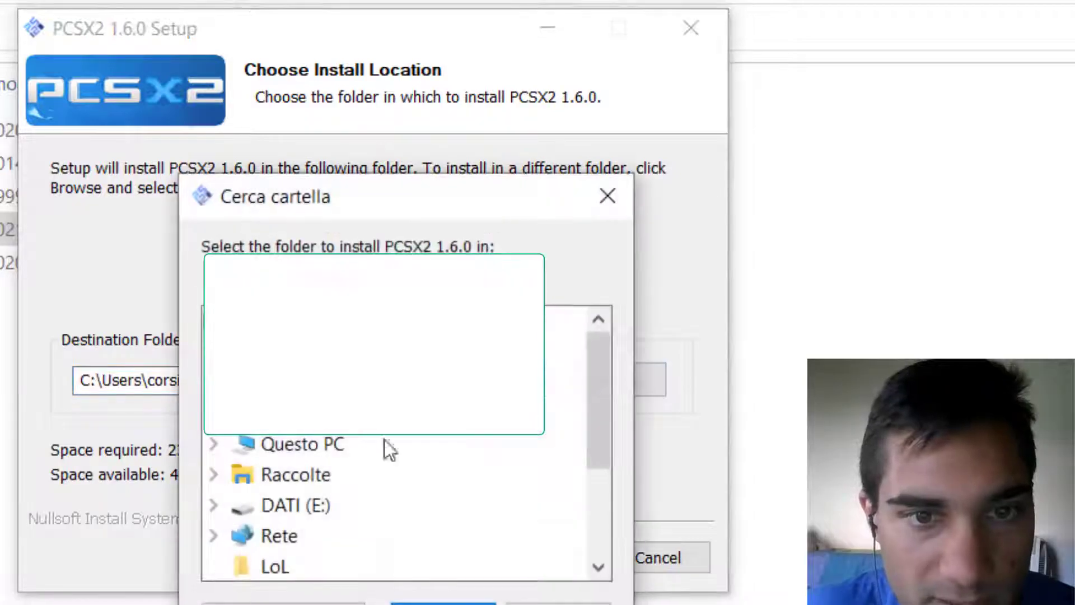
double_click(307, 504)
scroll(273, 443, up, 1)
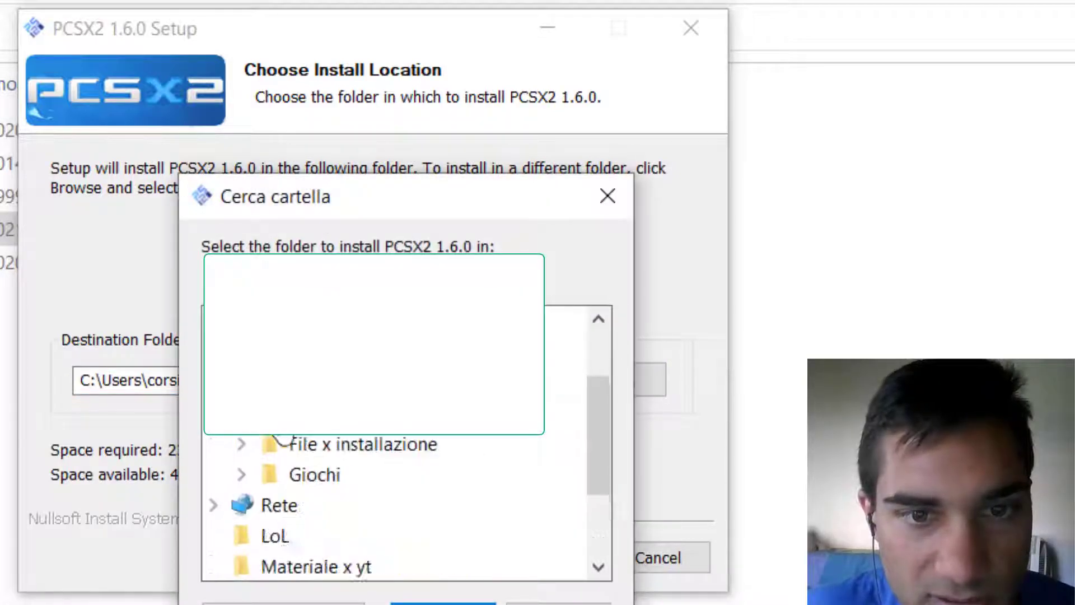
double_click(303, 474)
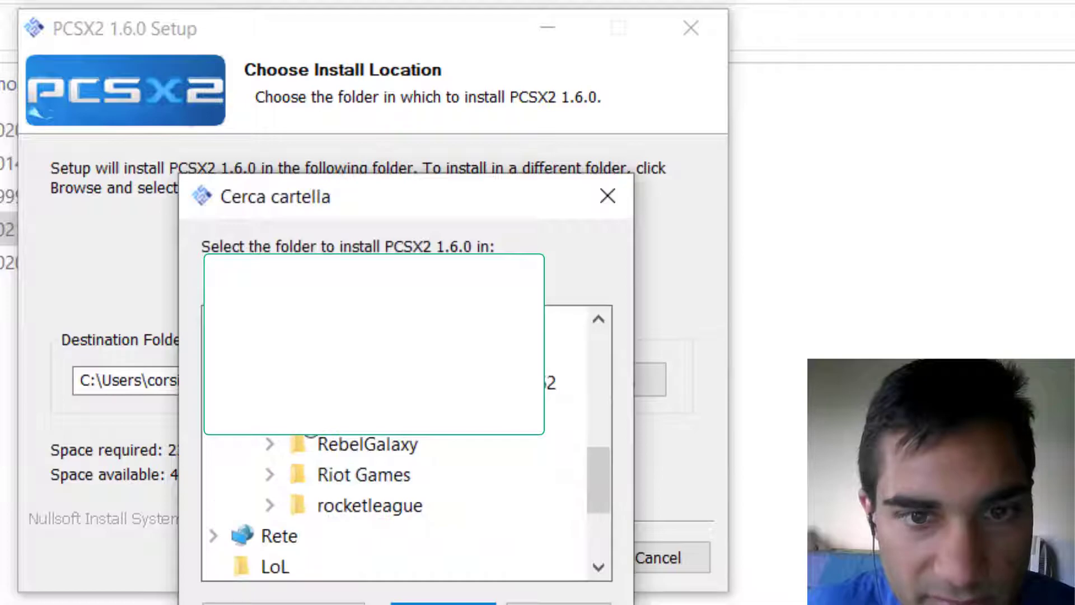
scroll(303, 474, up, 1)
double_click(355, 418)
scroll(352, 425, down, 2)
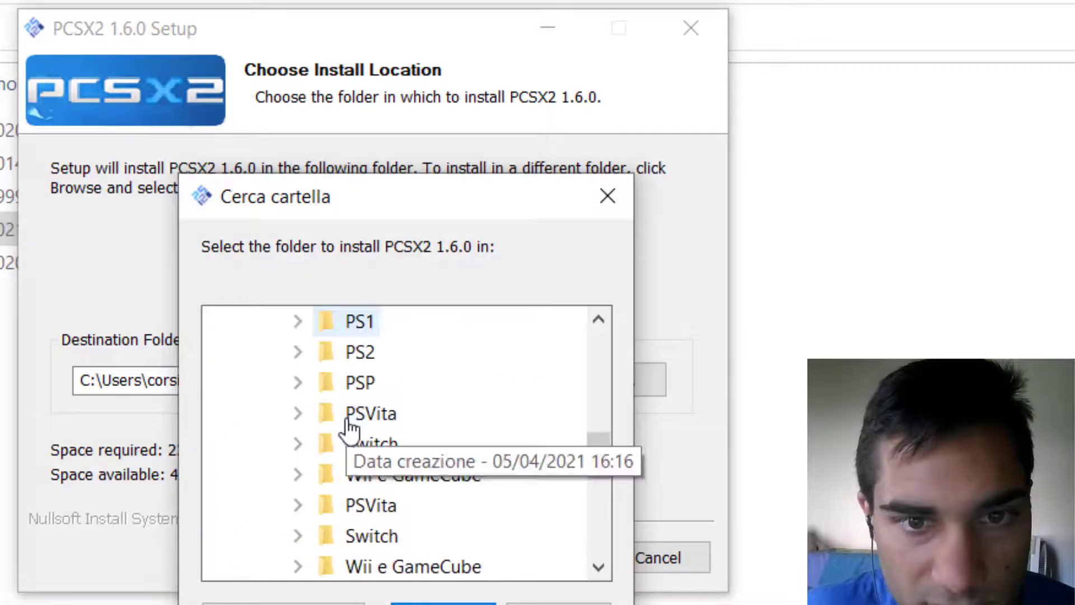
double_click(362, 360)
scroll(370, 390, up, 2)
click(425, 603)
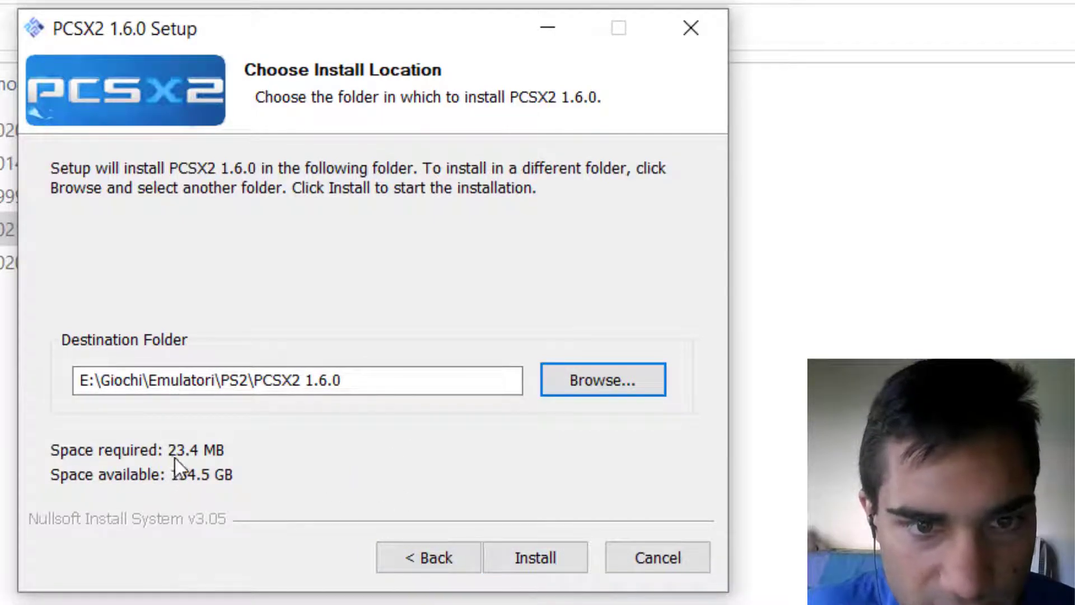
Step: Install PCSX2 1.6.0 and finish the setup without running the program
click(523, 560)
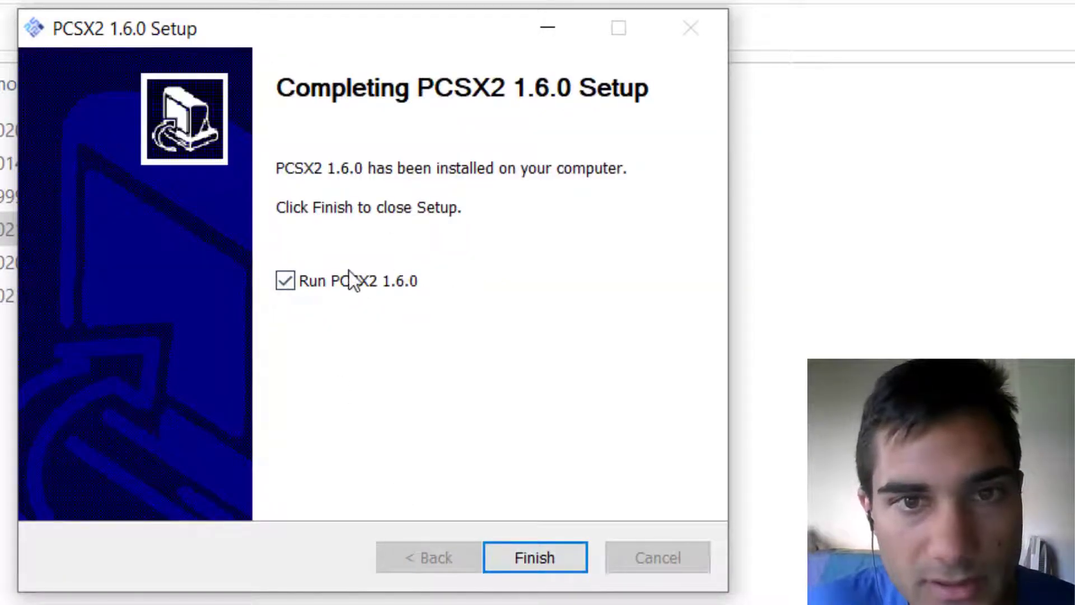
click(285, 281)
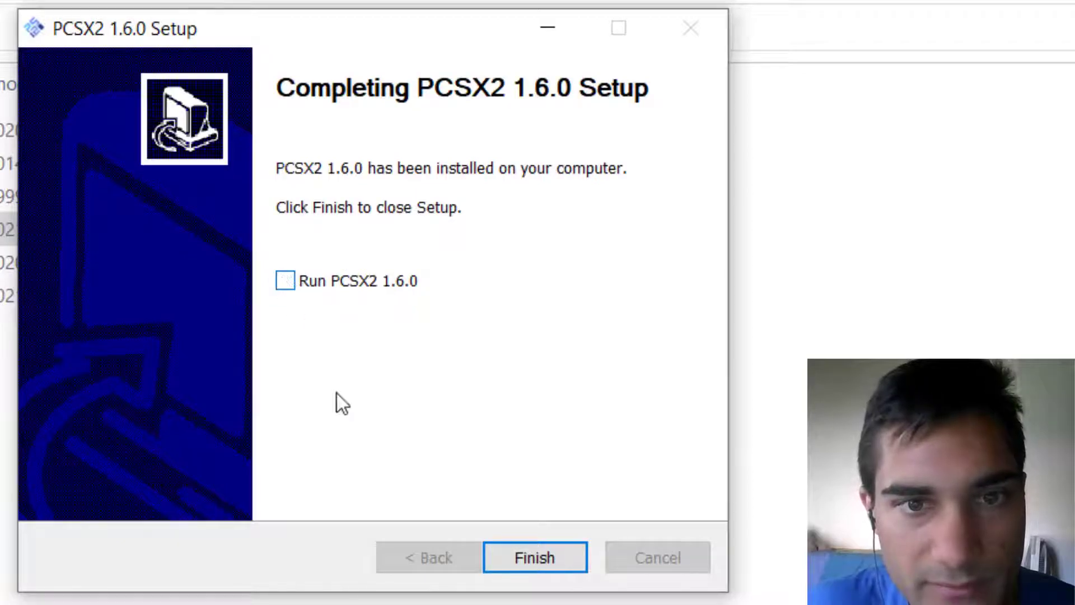
click(541, 561)
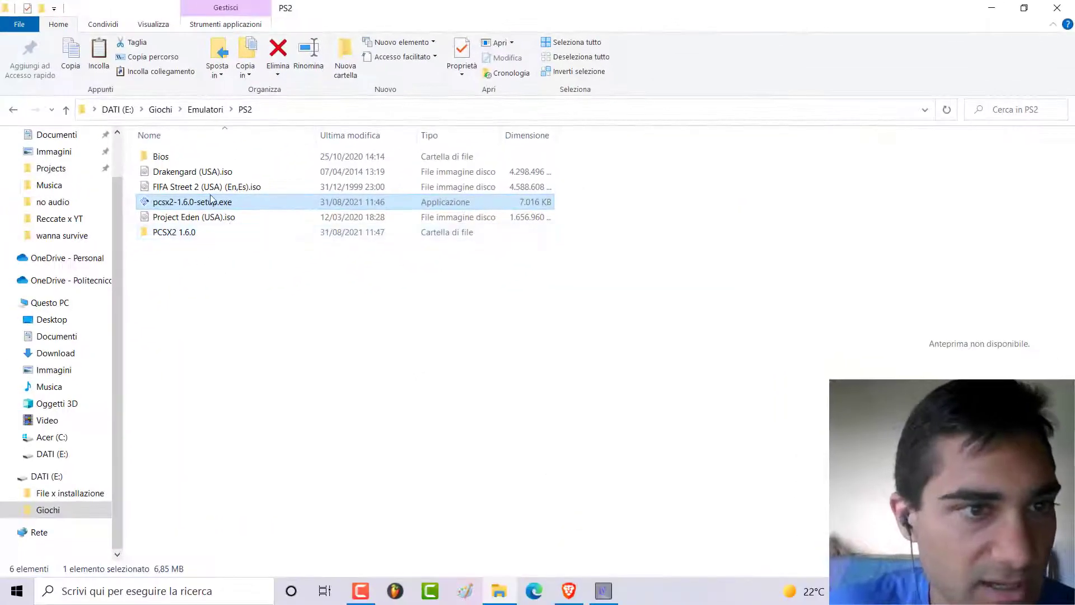
Step: Examine the installer and program folder in PS2, and check the desktop for the PCSX2 1.6.0 shortcut
click(96, 265)
click(185, 202)
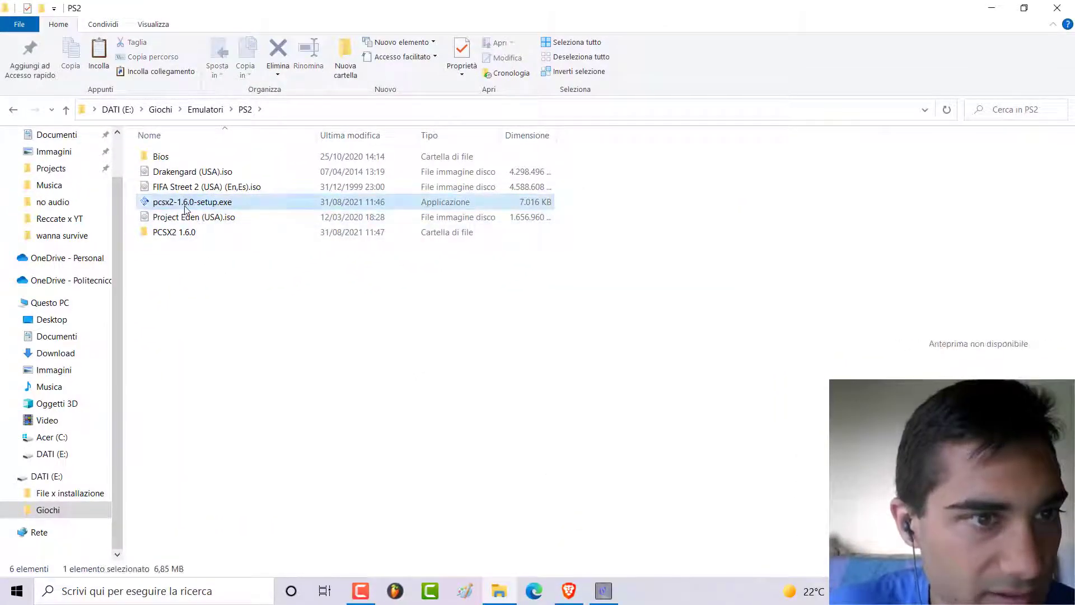
click(182, 255)
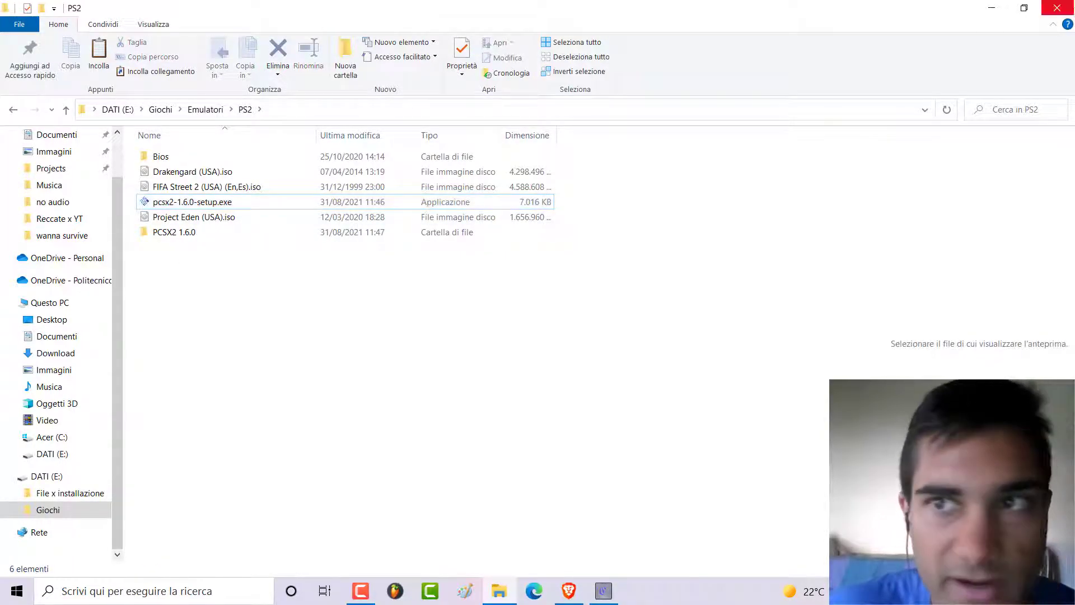
click(1023, 8)
click(952, 85)
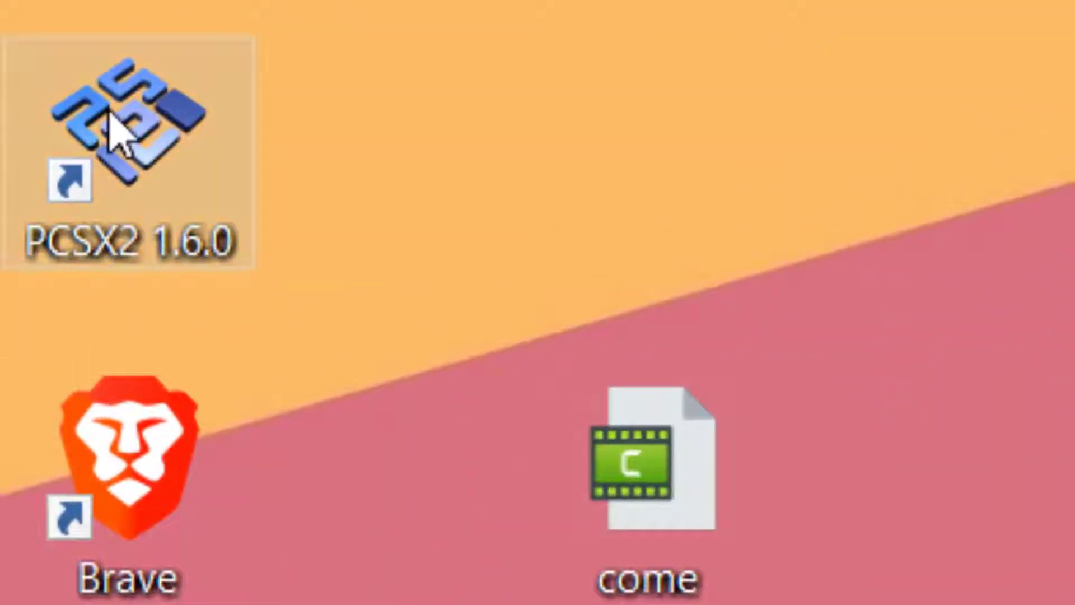
click(112, 119)
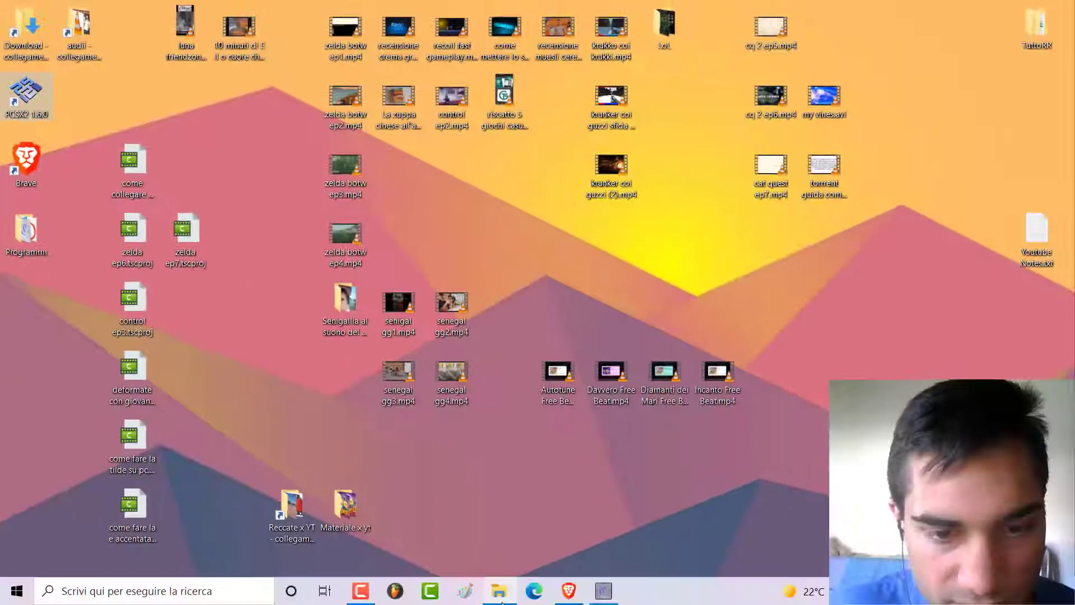
Step: Return to File Explorer, open the PCSX2 1.6.0 folder and launch pcsx2.exe
click(499, 591)
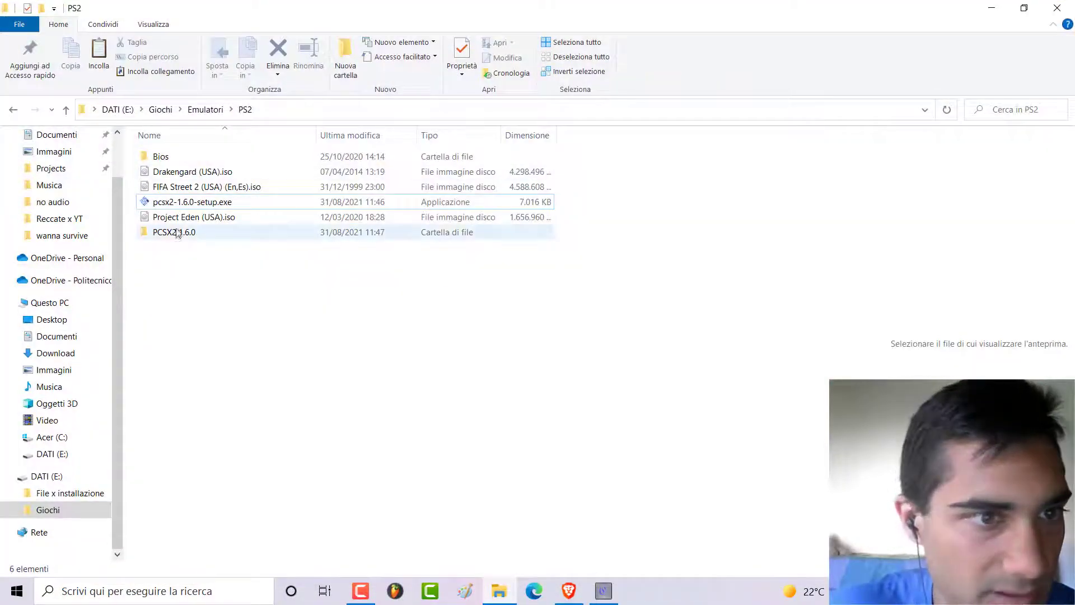
double_click(177, 232)
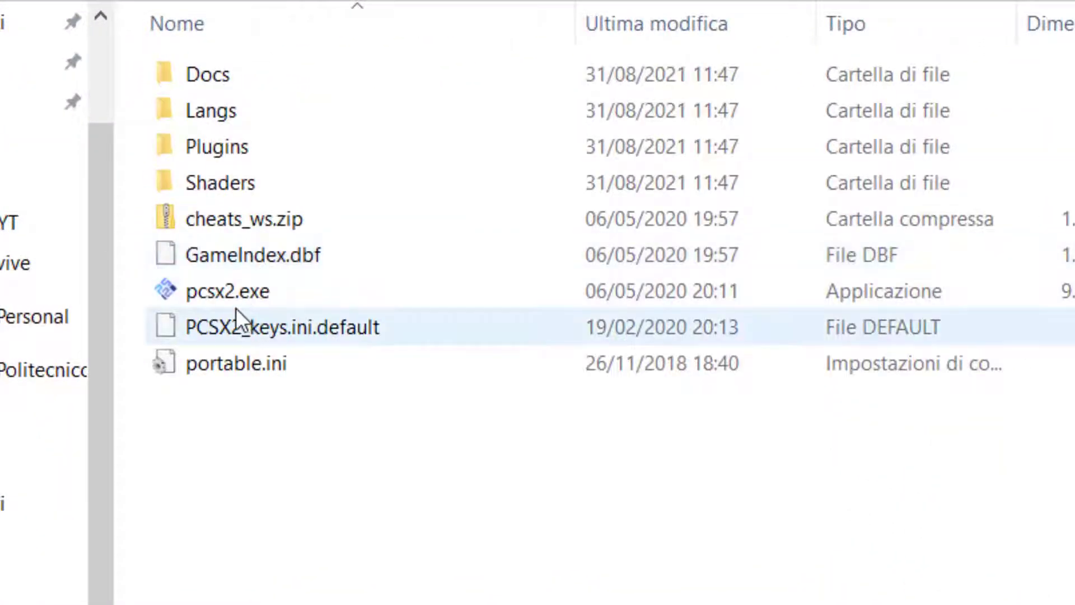
click(241, 291)
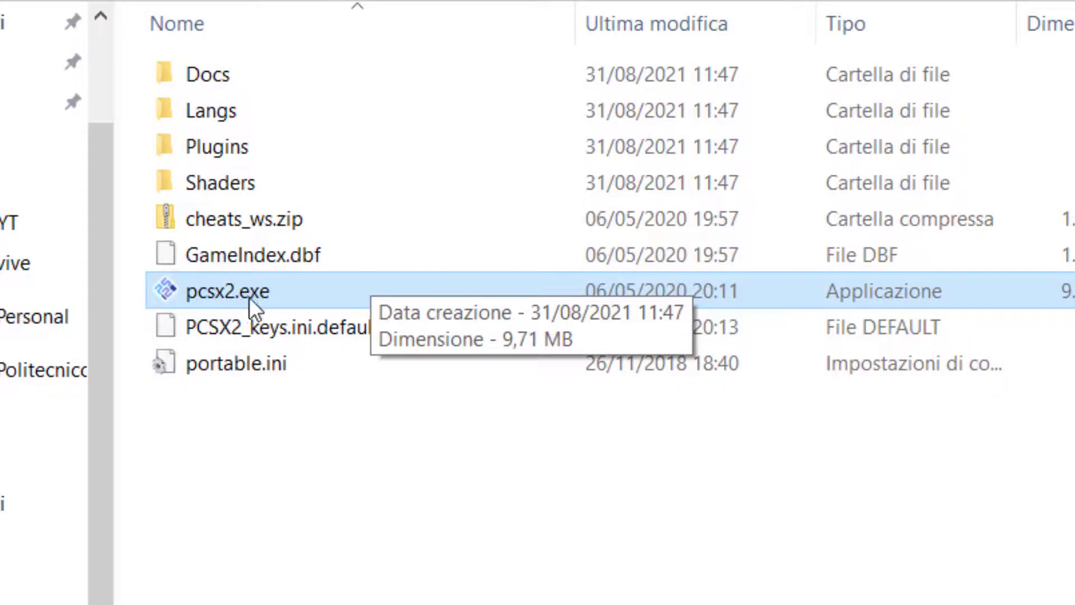
double_click(251, 286)
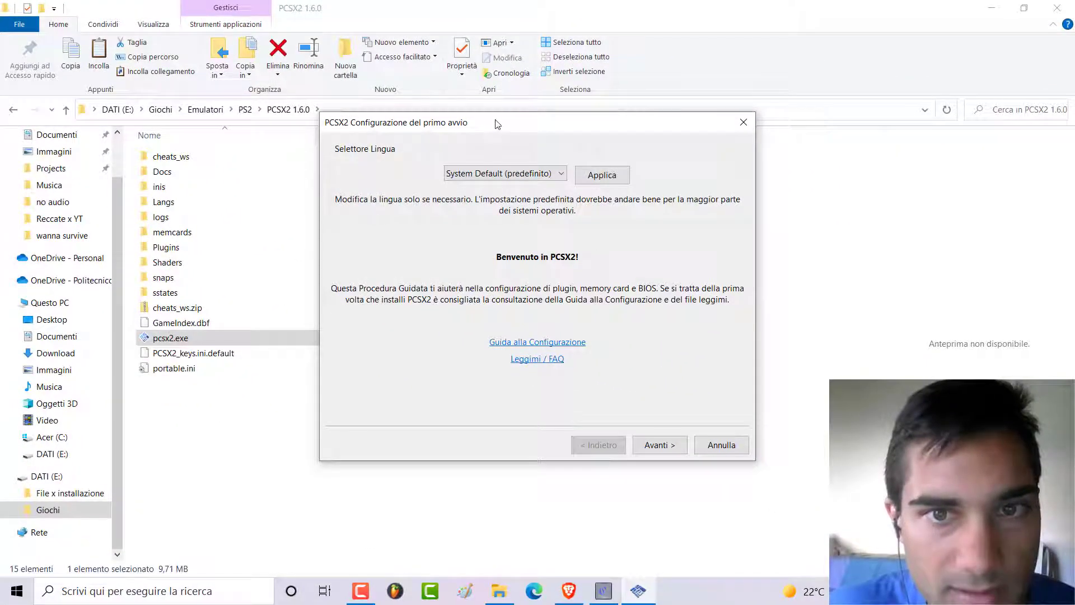
Step: Set the first-run wizard's language to Italian and apply it
drag(495, 124, 484, 97)
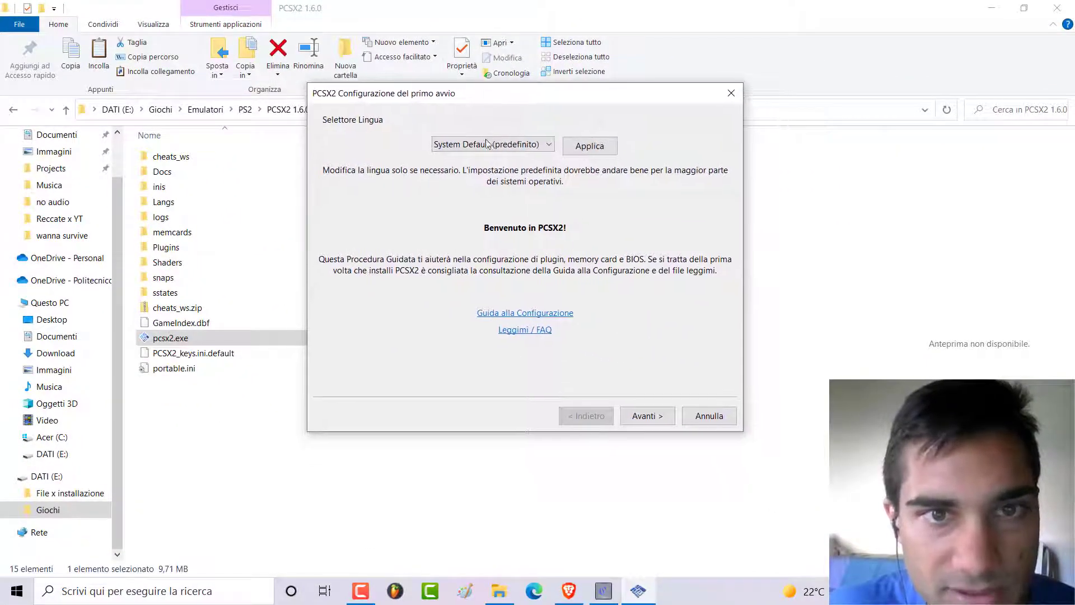
click(487, 146)
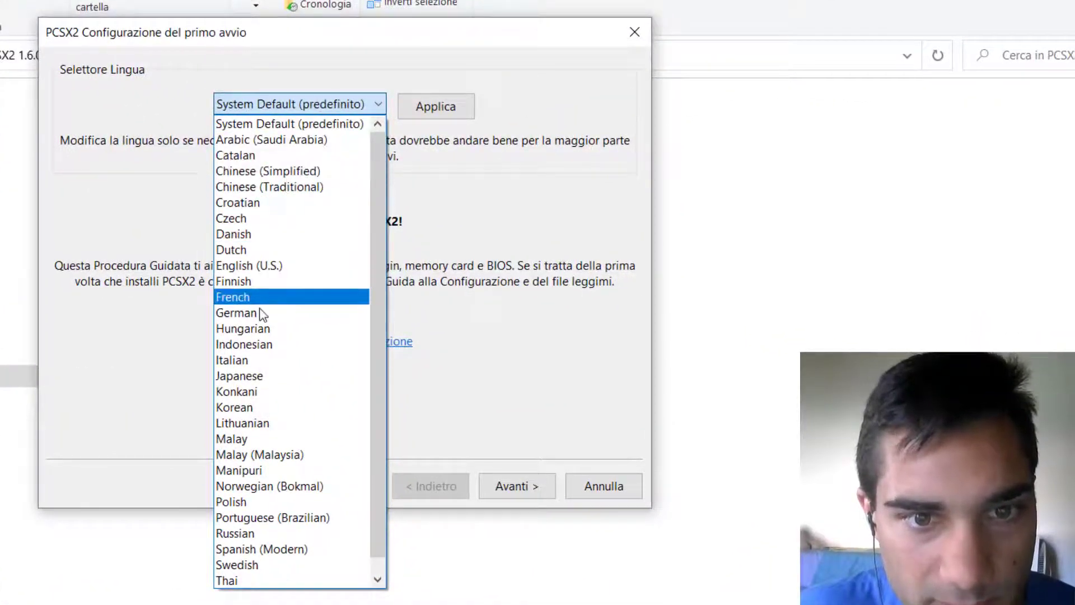
click(255, 361)
click(427, 107)
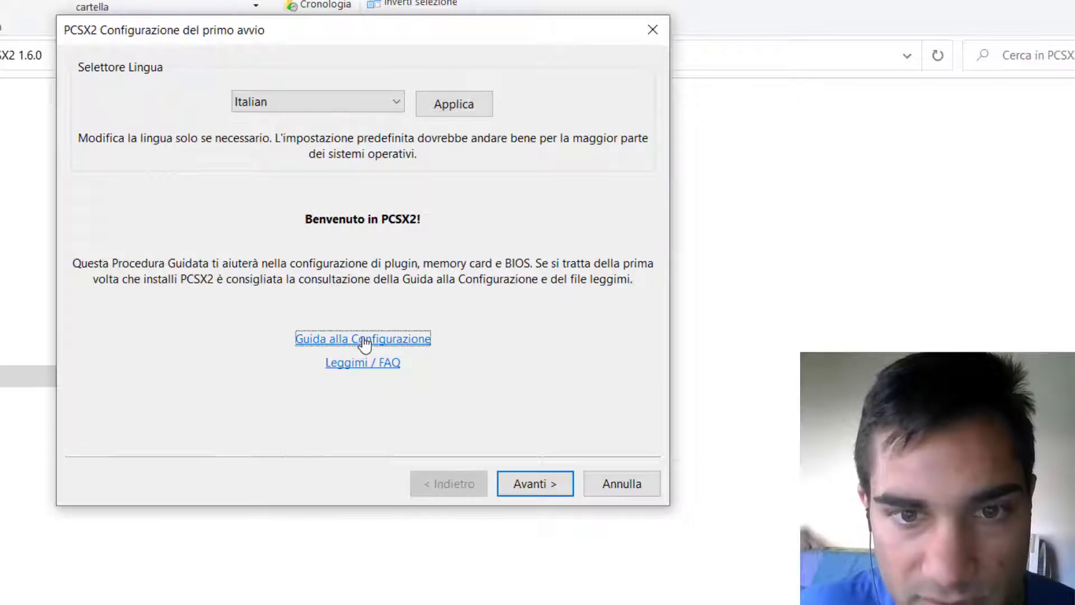
Step: Open the configuration guide linked in the first-run wizard and skim through it
double_click(306, 246)
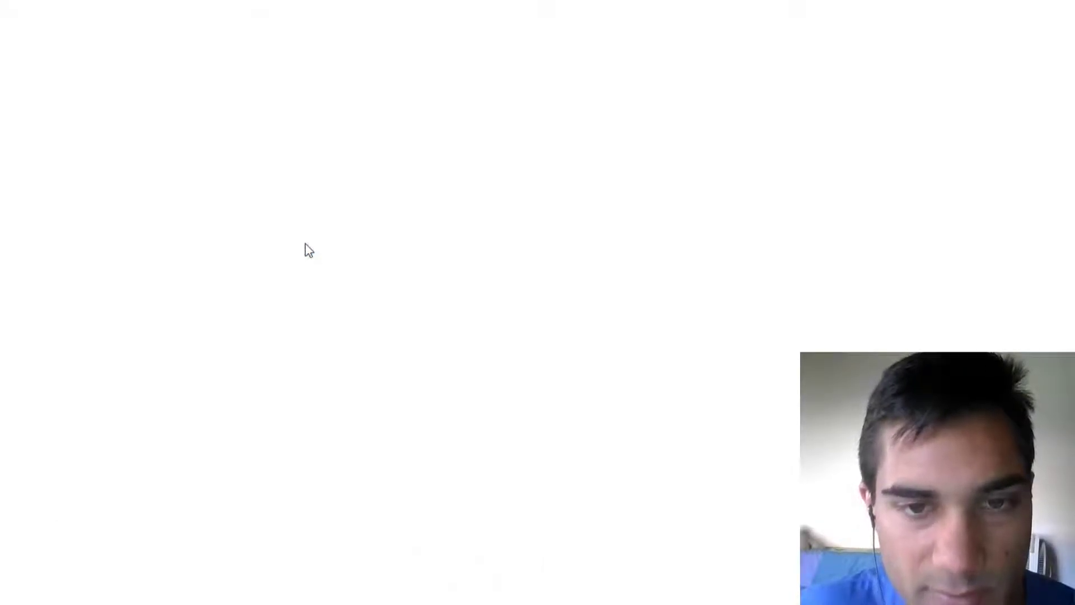
scroll(283, 183, down, 15)
scroll(283, 183, down, 2)
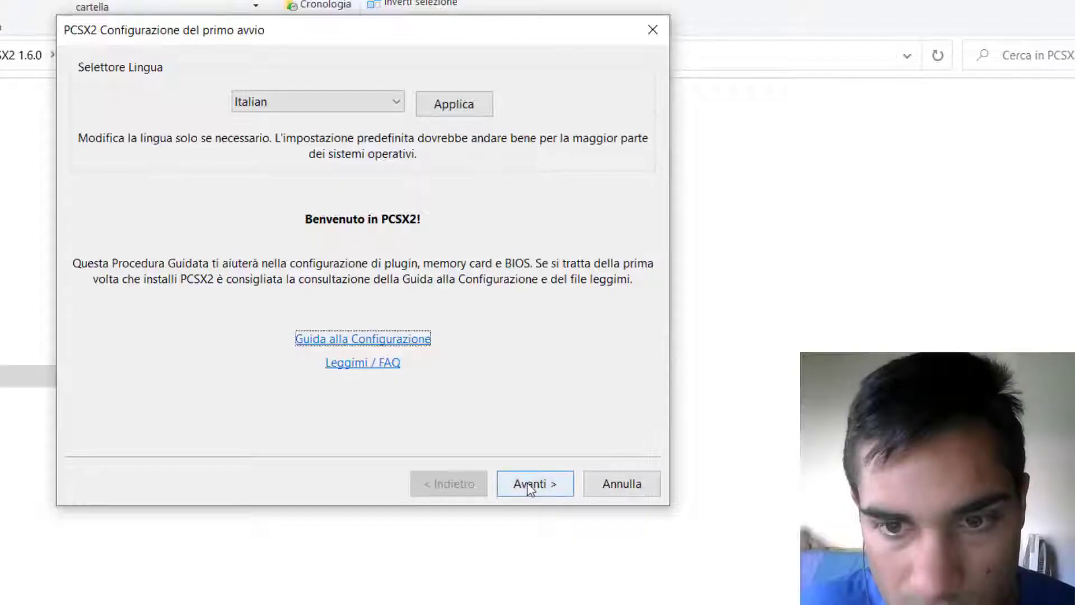
Step: Keep the default plugins and plugin folder, proceed to the BIOS selection page and refresh its ROM list
click(529, 485)
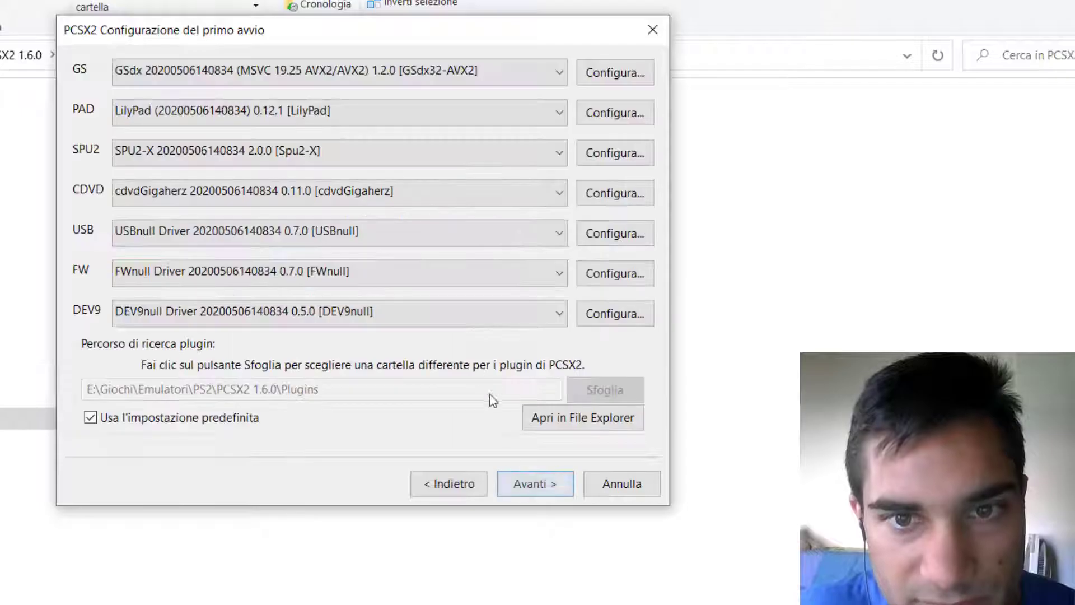
drag(253, 39, 722, 108)
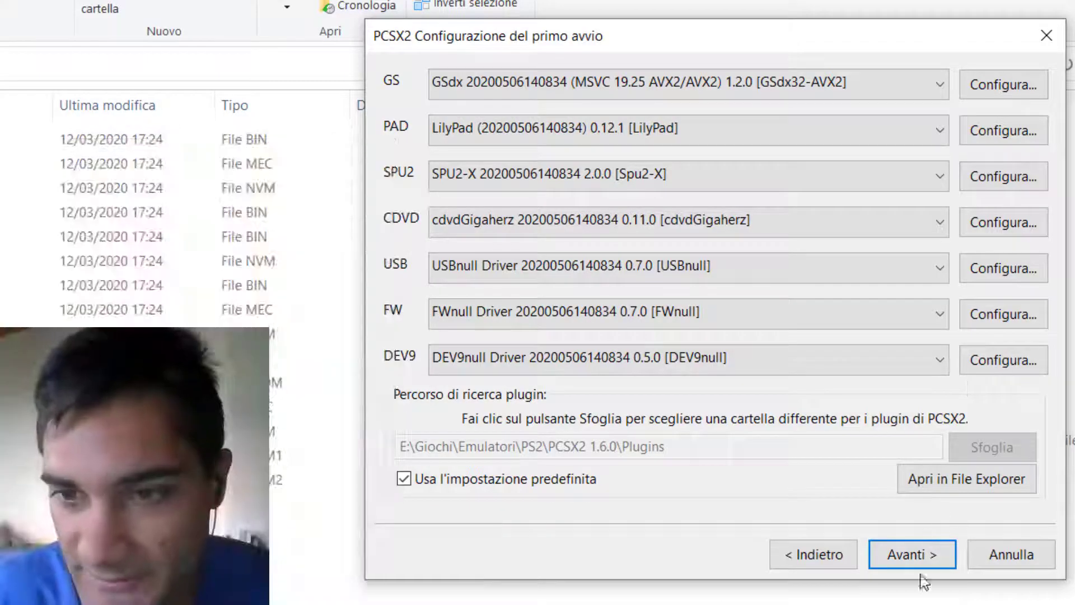
click(913, 556)
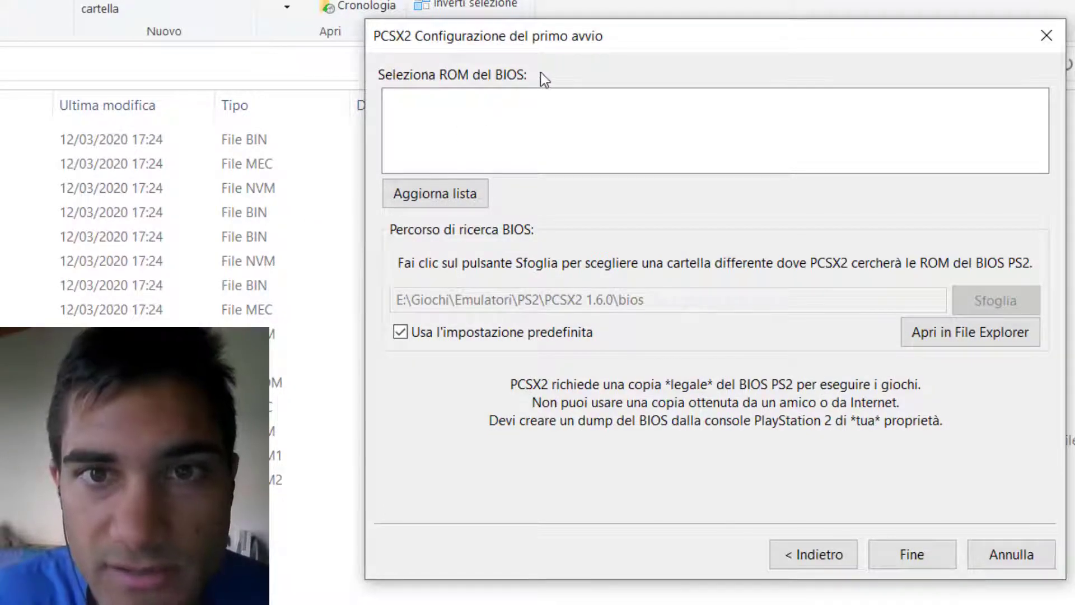
click(465, 199)
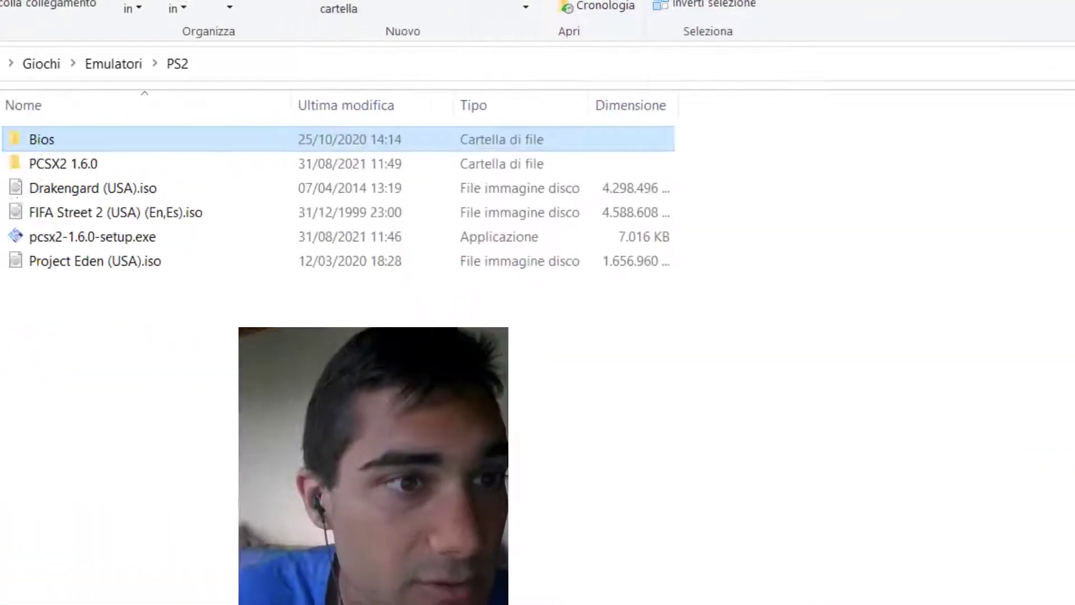
Step: Examine the BIOS files in the Bios folder inside PS2, comparing them with the wizard's BIOS search path
double_click(163, 139)
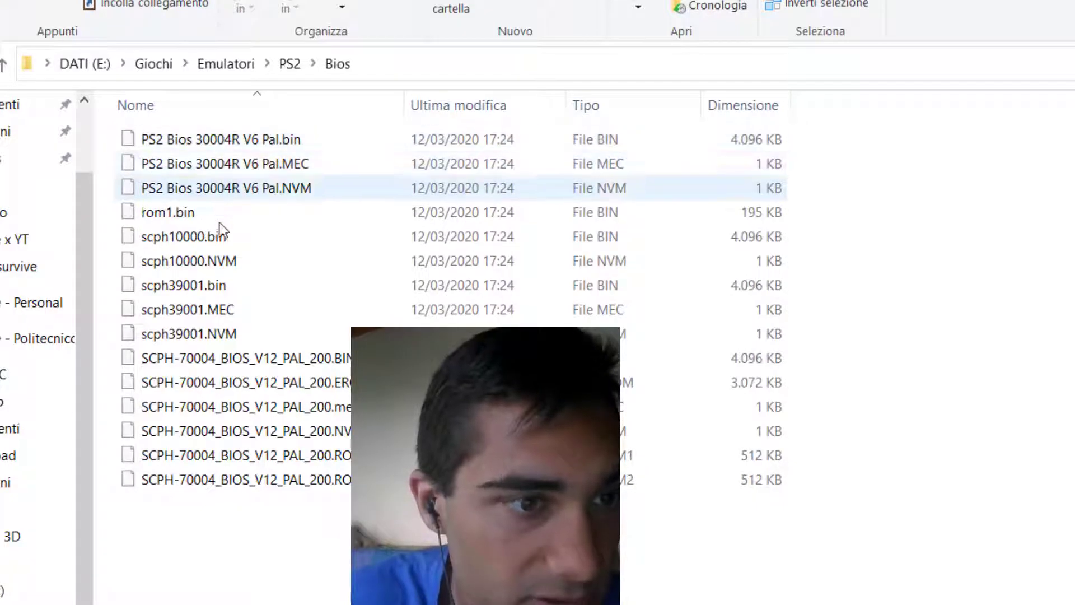
key(alt+Tab)
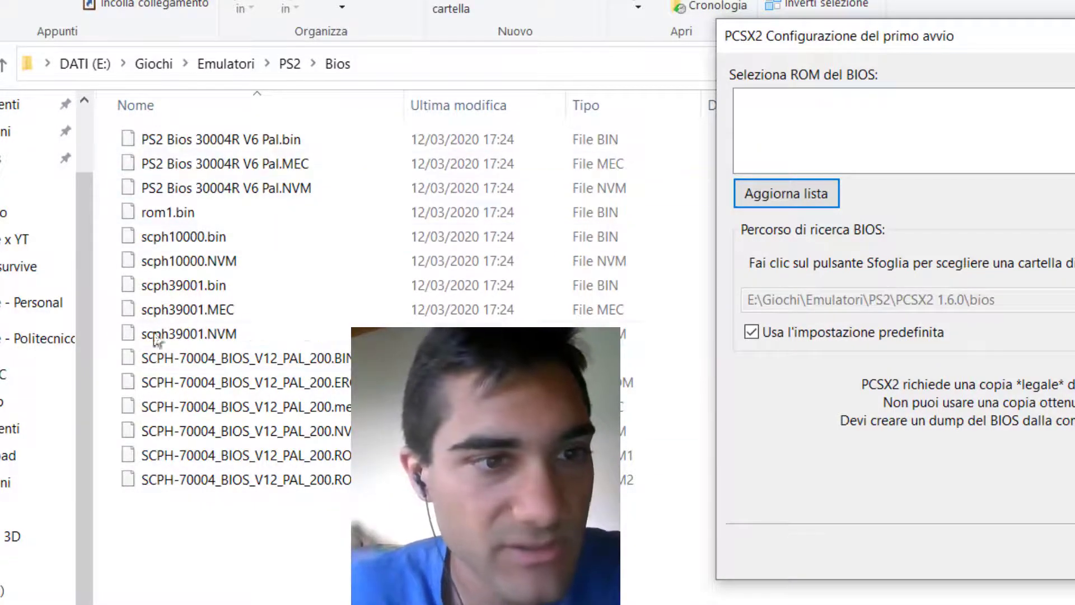
click(289, 63)
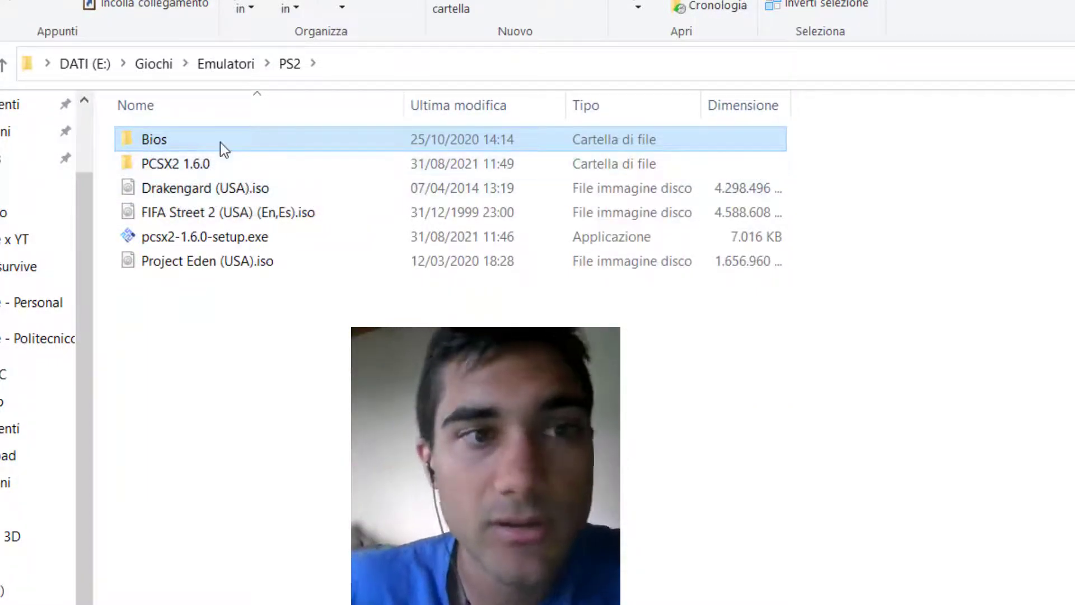
double_click(223, 147)
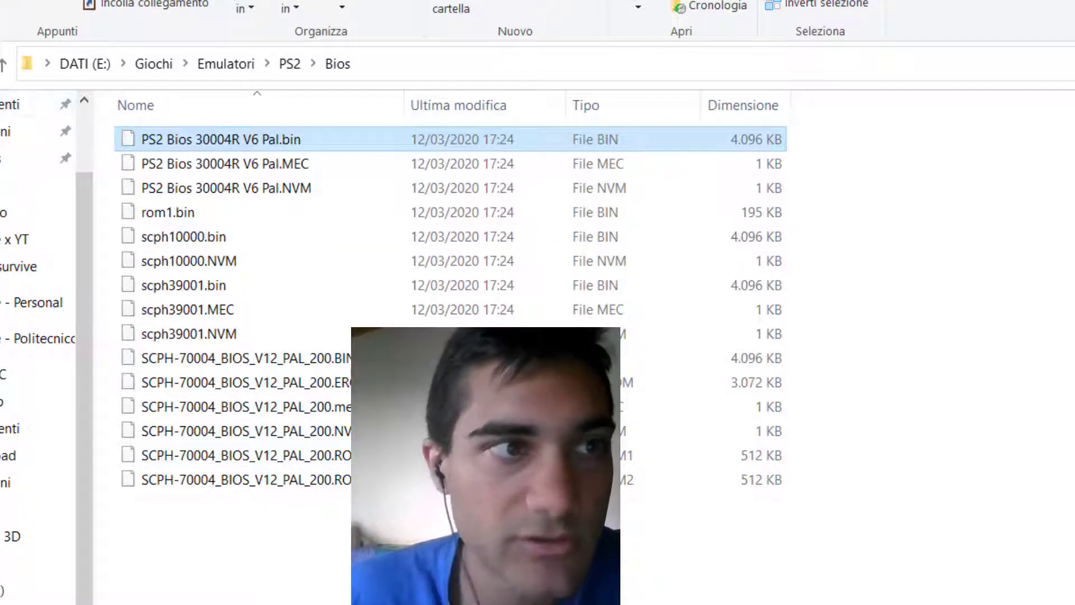
key(BackSpace)
key(alt+Tab)
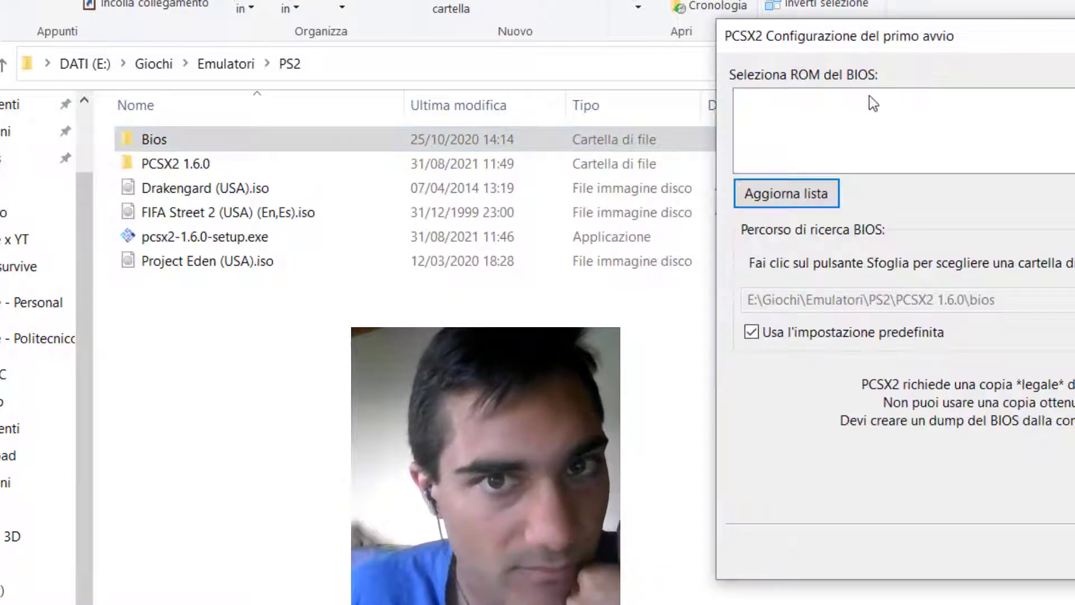
drag(886, 43, 839, 51)
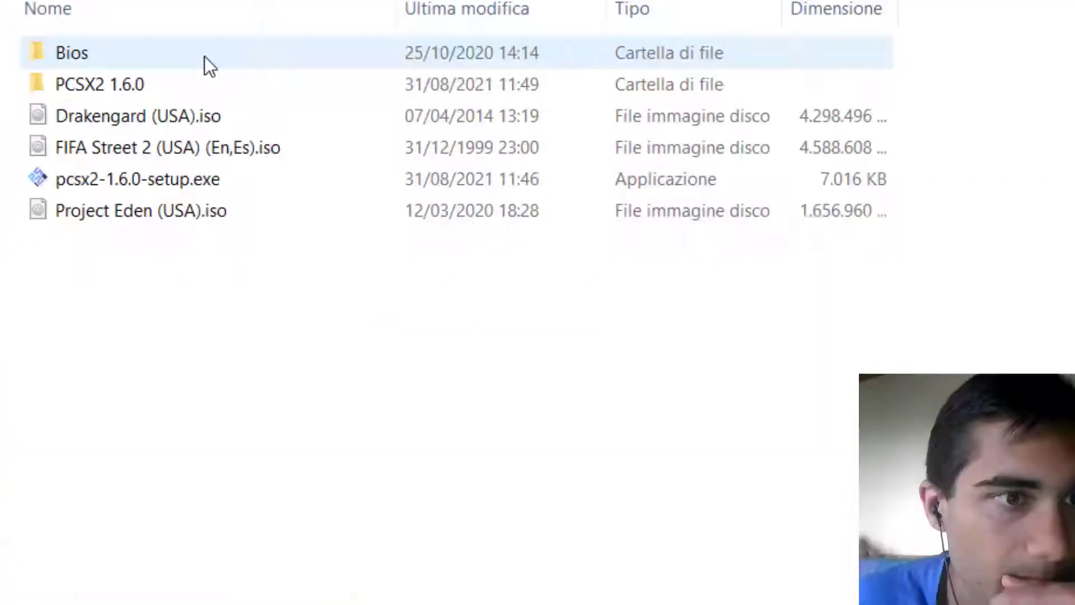
Step: Copy all the files from the Bios folder inside PS2
double_click(204, 56)
drag(171, 602, 219, 56)
right_click(164, 89)
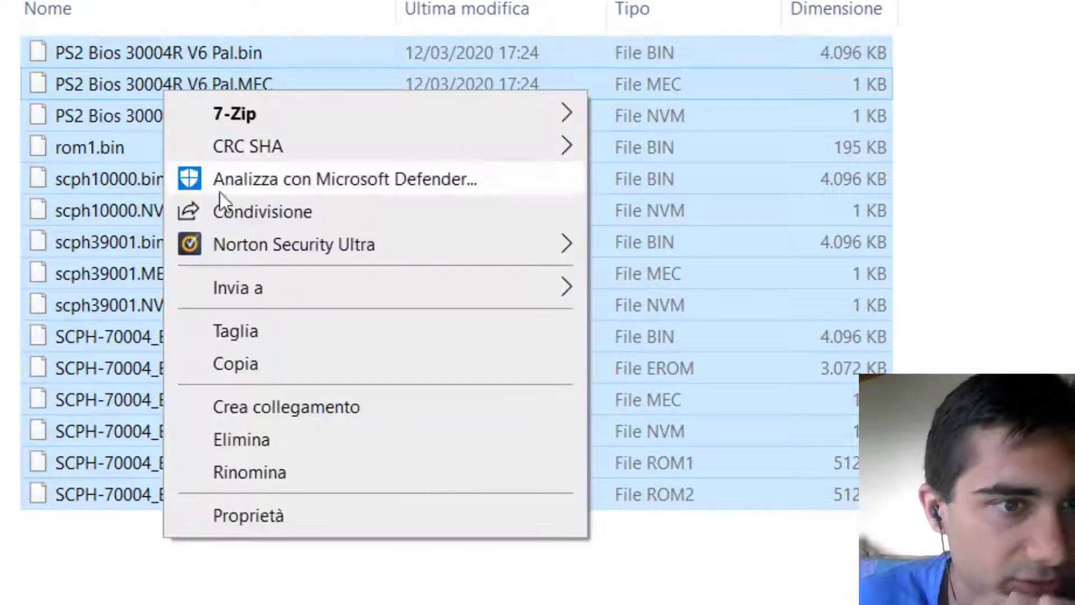
click(230, 362)
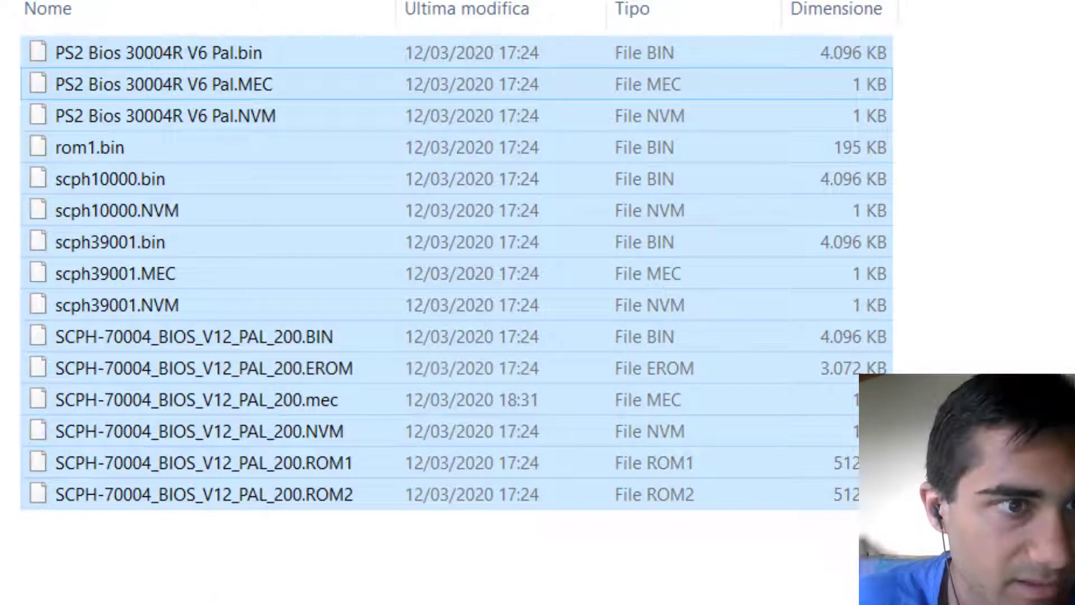
Step: Paste the copied BIOS files into the bios folder inside PCSX2 1.6.0
key(alt+Up)
double_click(59, 85)
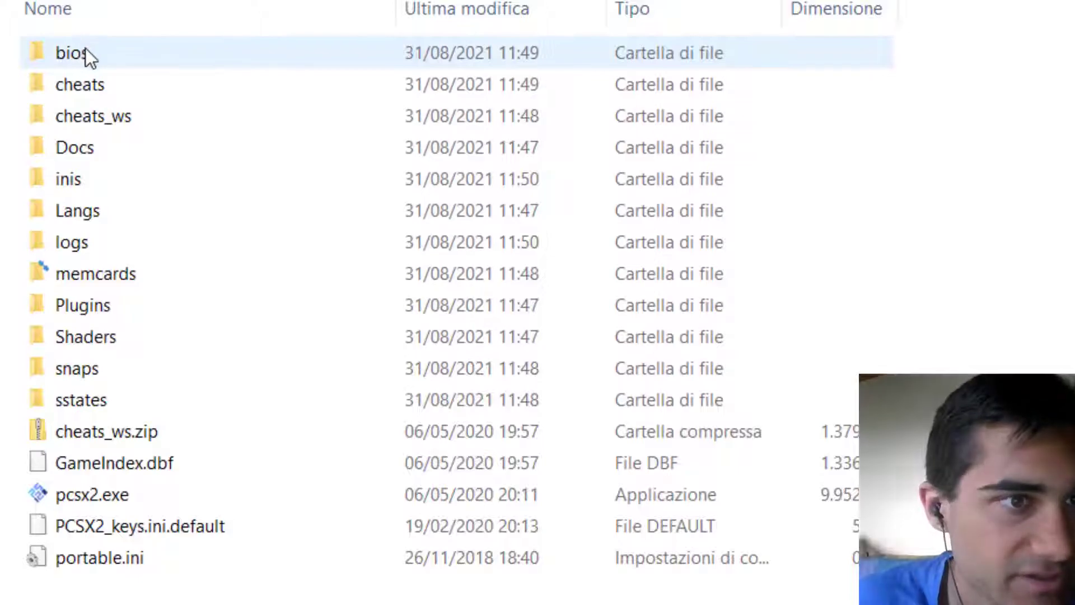
click(74, 54)
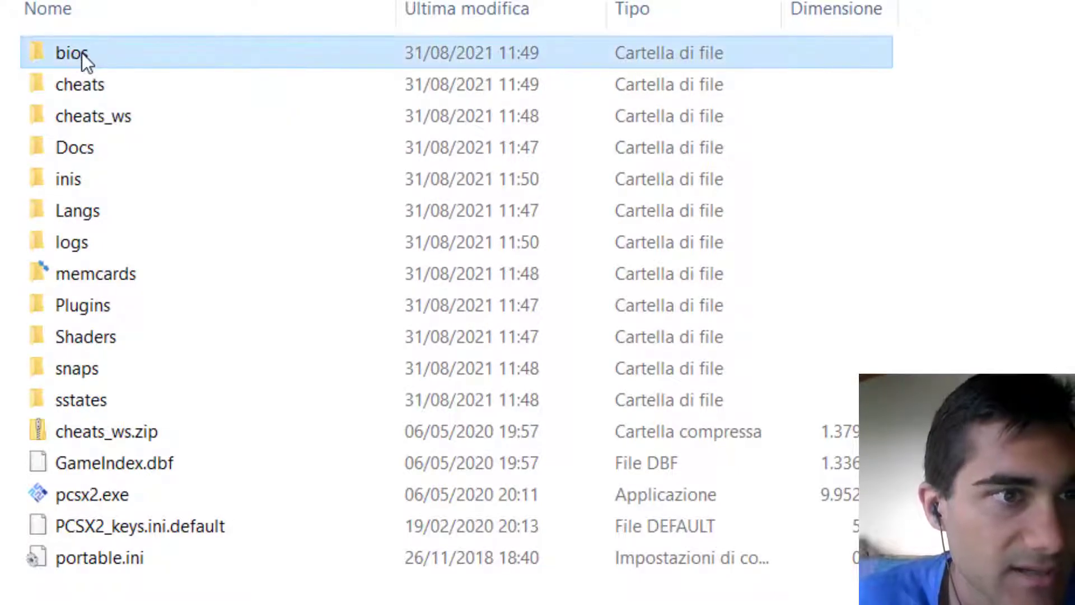
double_click(84, 54)
right_click(189, 146)
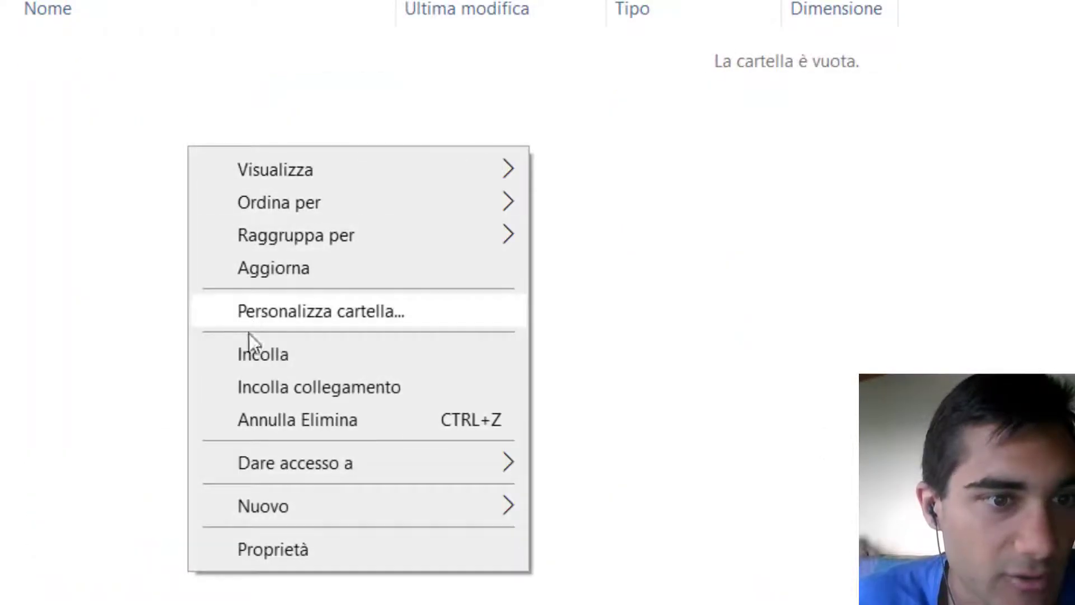
click(271, 354)
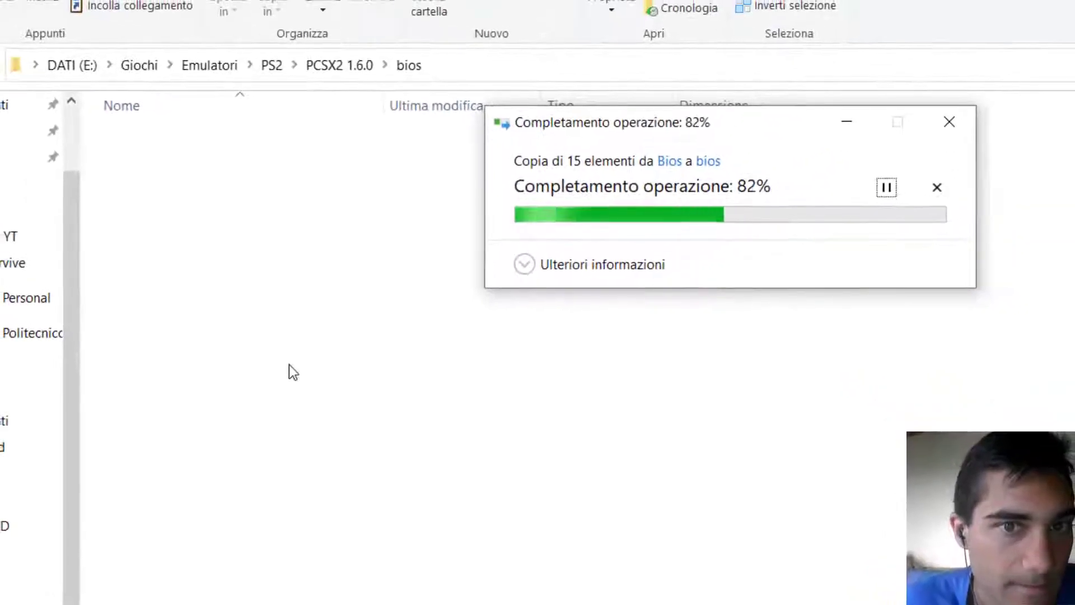
Step: Return to the PS2 folder and refresh the BIOS ROM list in the first-run wizard
key(BackSpace)
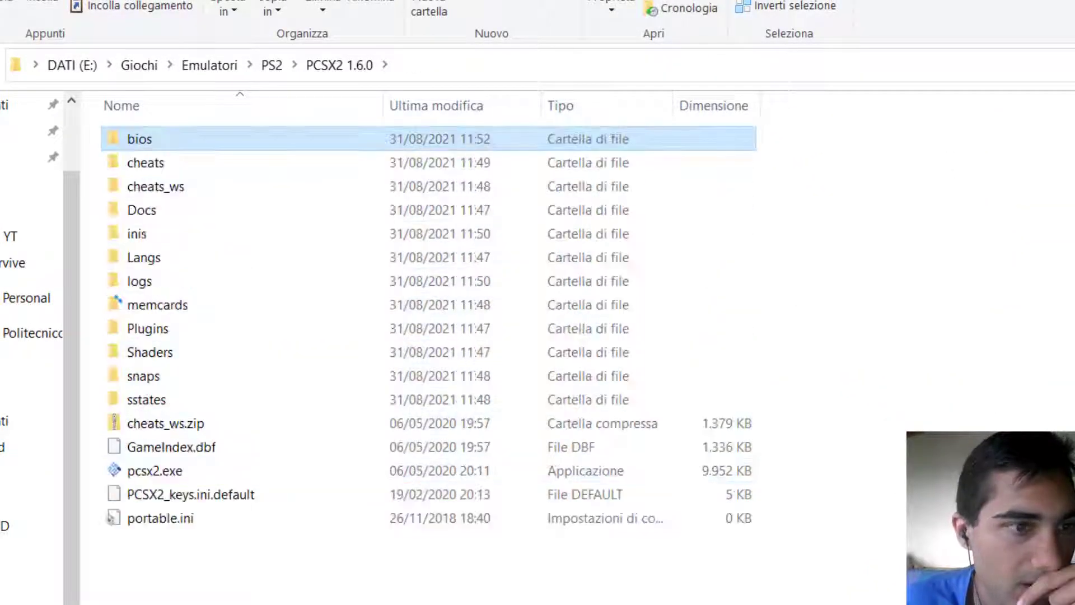
key(BackSpace)
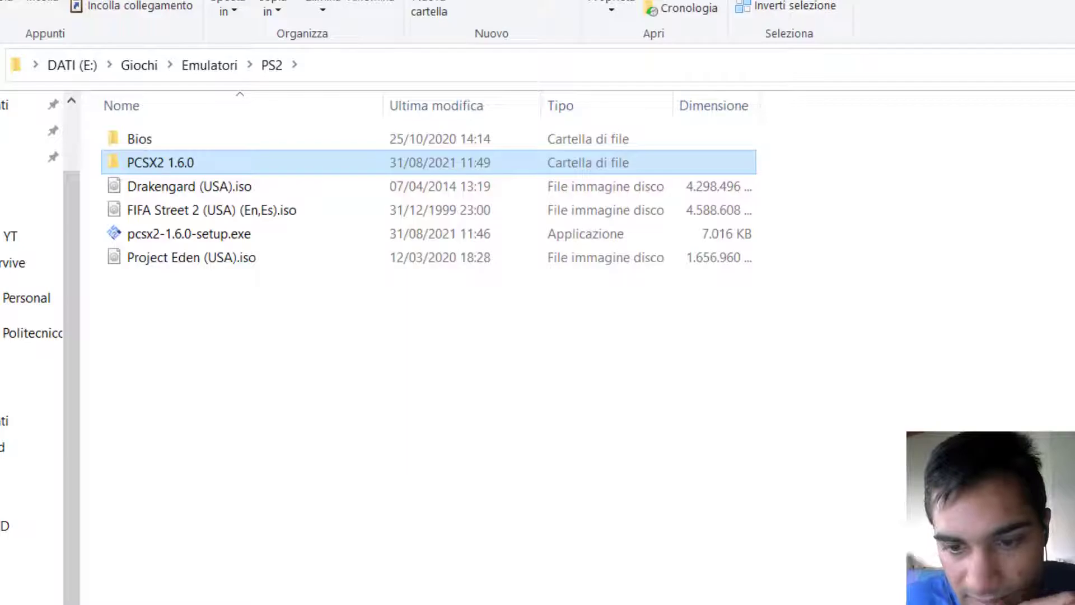
key(alt+Tab)
drag(943, 47, 835, 46)
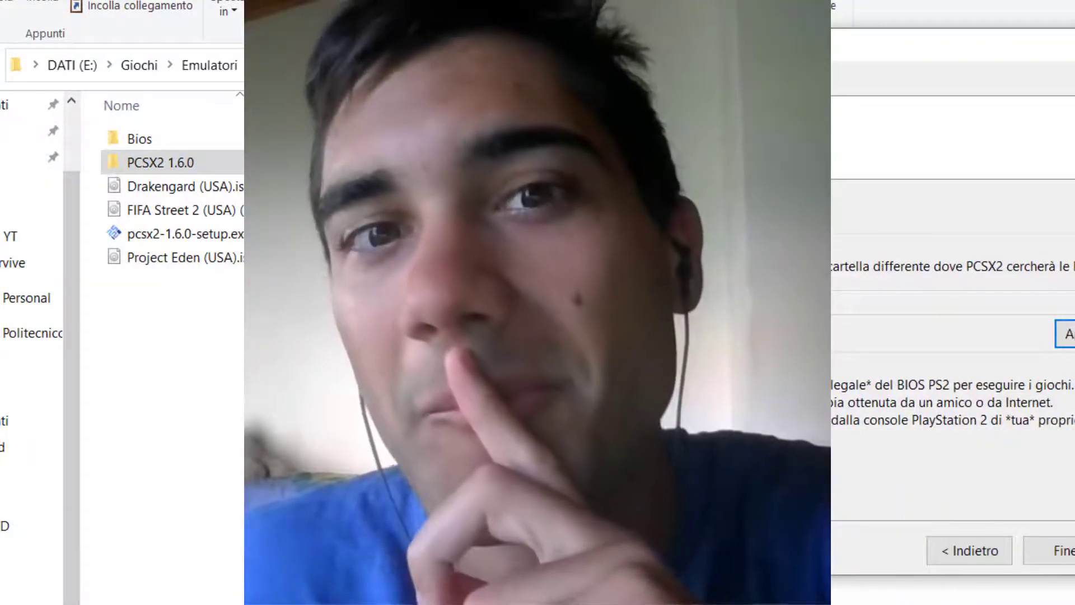
click(644, 199)
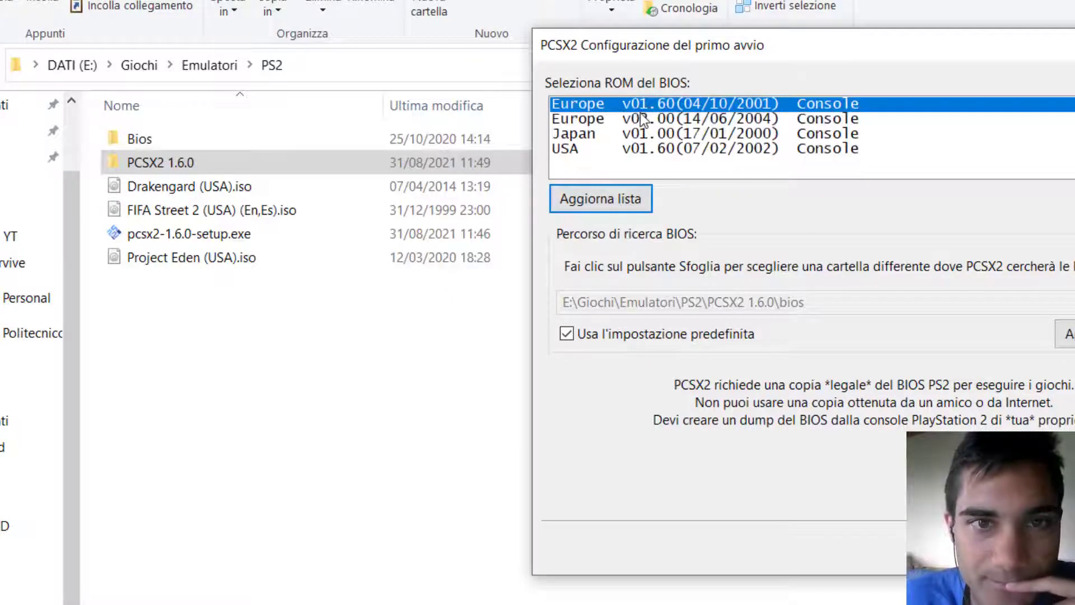
Step: Select the USA v01.60 (07/02/2002) BIOS and finish the first-run configuration
key(Down)
key(Down)
key(Down)
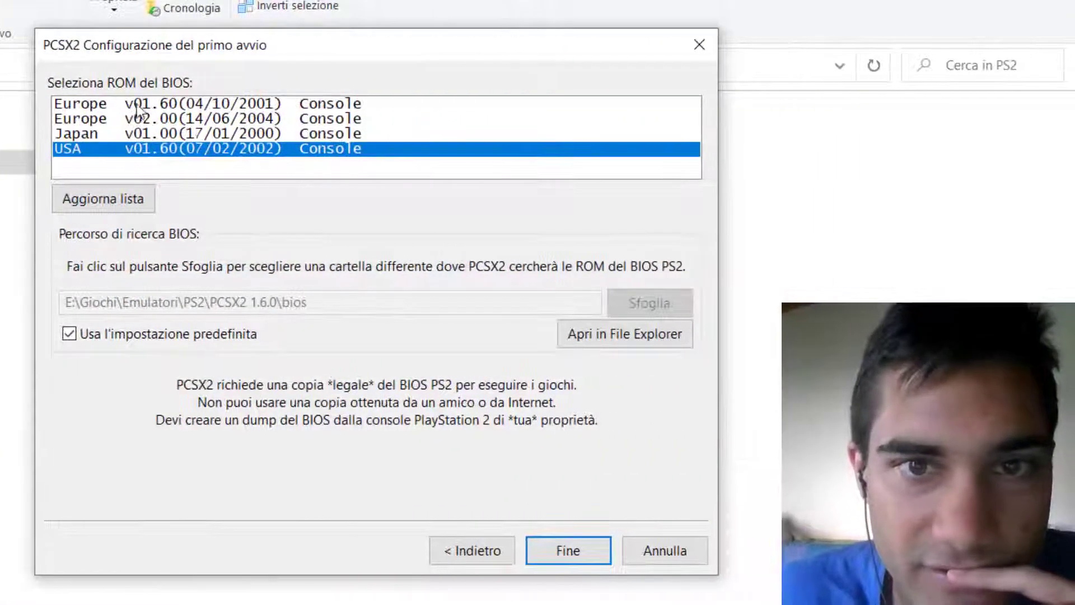
click(142, 106)
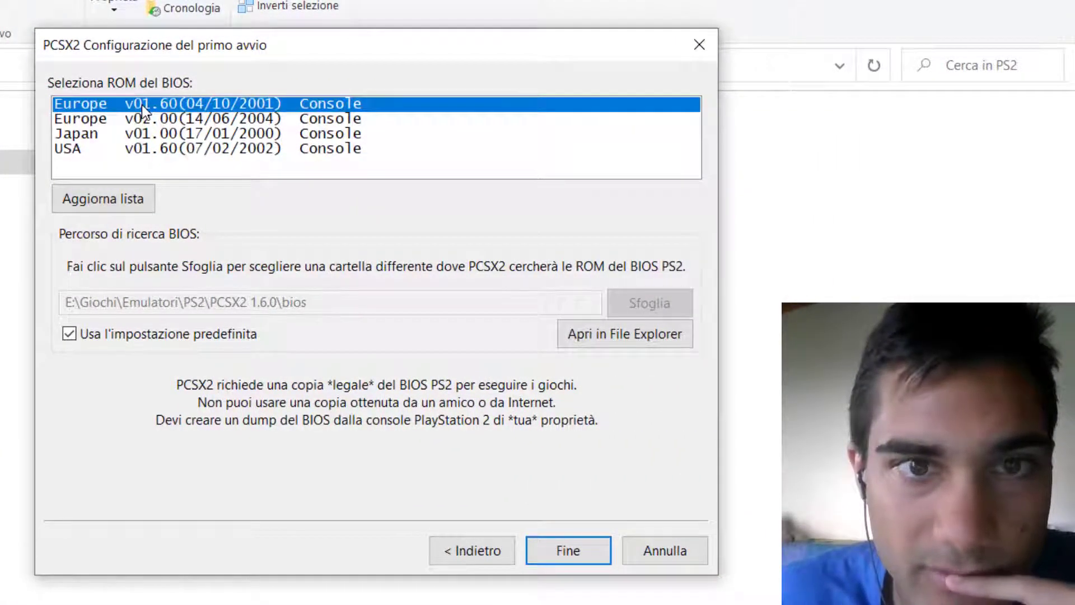
click(141, 149)
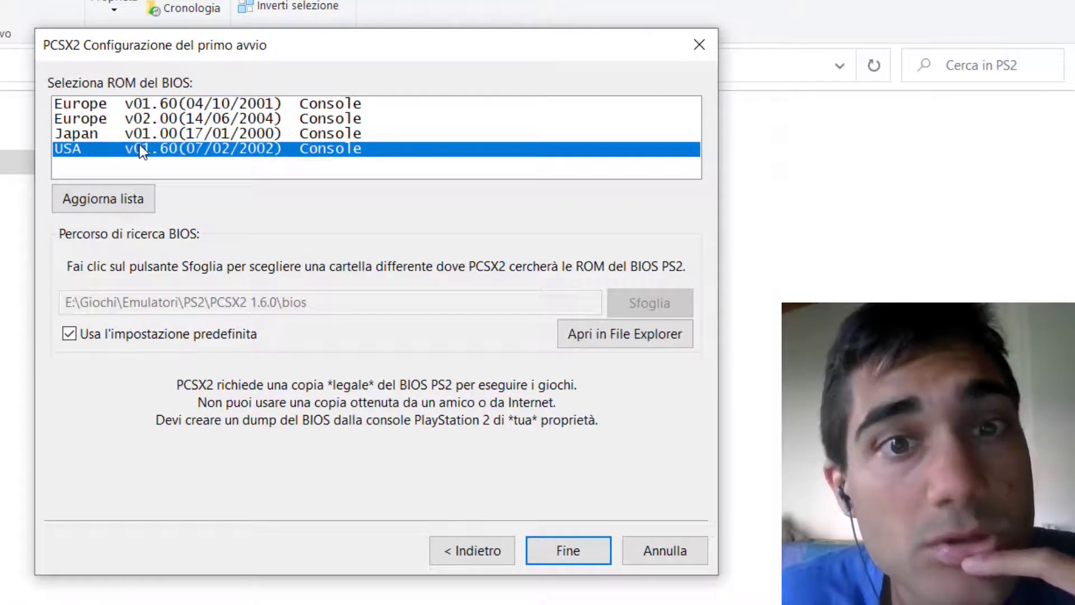
double_click(271, 149)
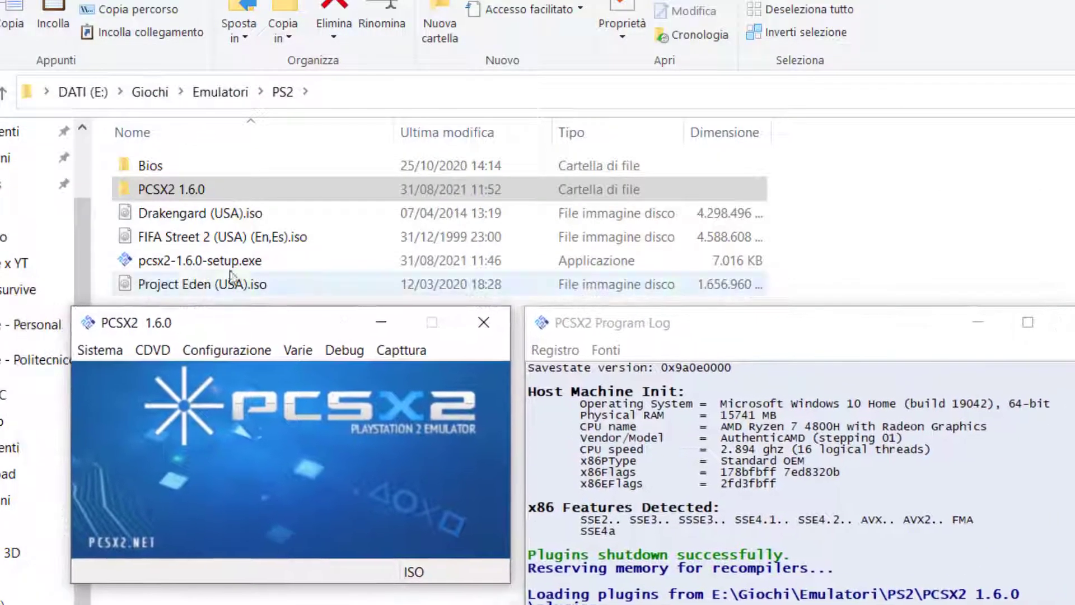
Step: Arrange the PCSX2 1.6.0 main window and the Program Log window side by side
drag(271, 319, 450, 62)
drag(234, 35, 235, 35)
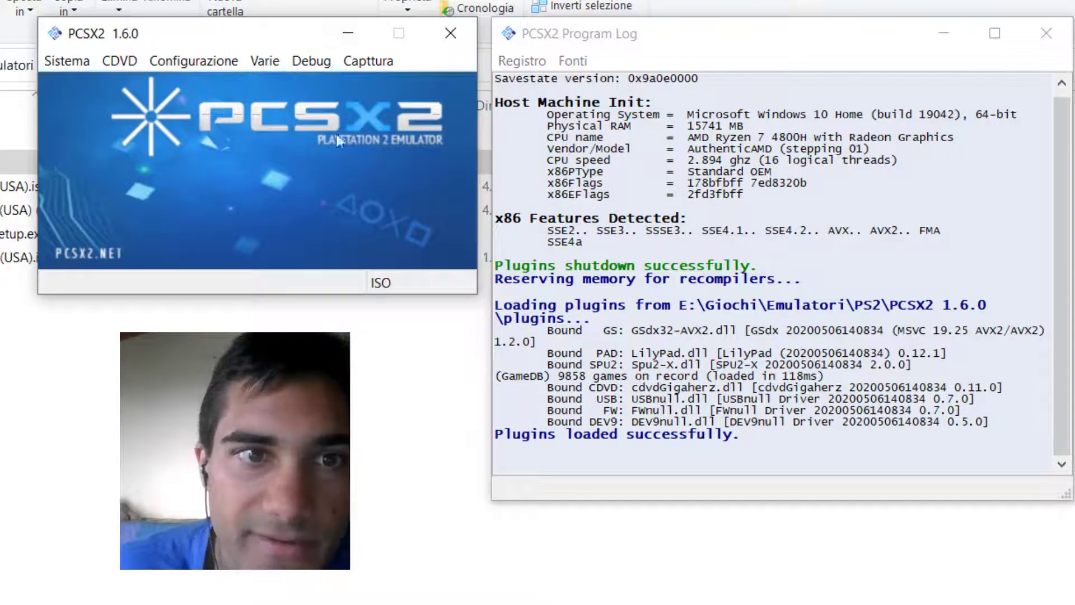
drag(639, 34, 925, 64)
drag(204, 31, 307, 64)
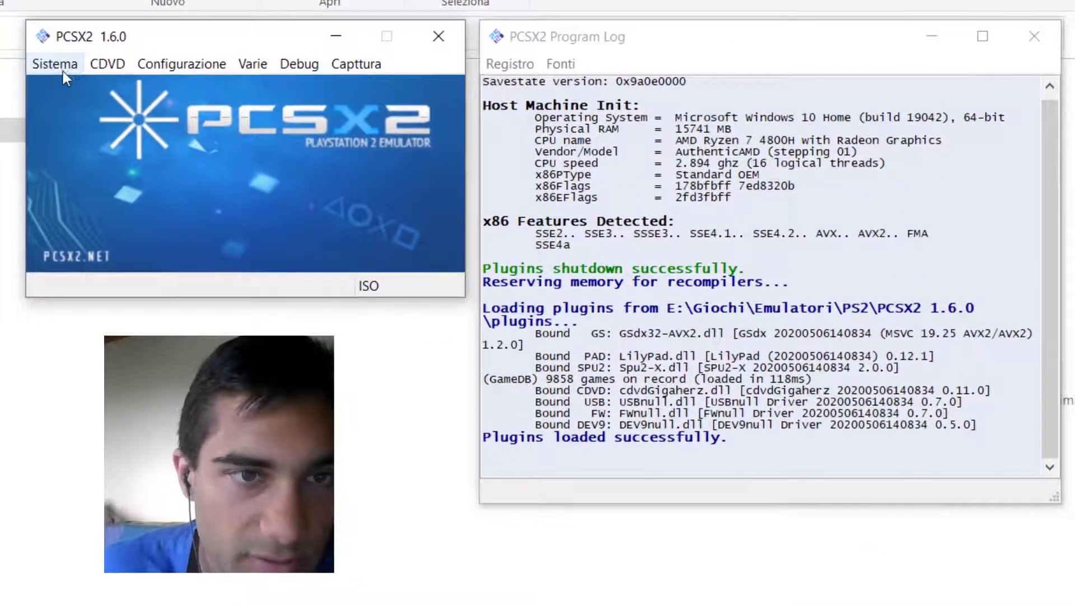
click(117, 85)
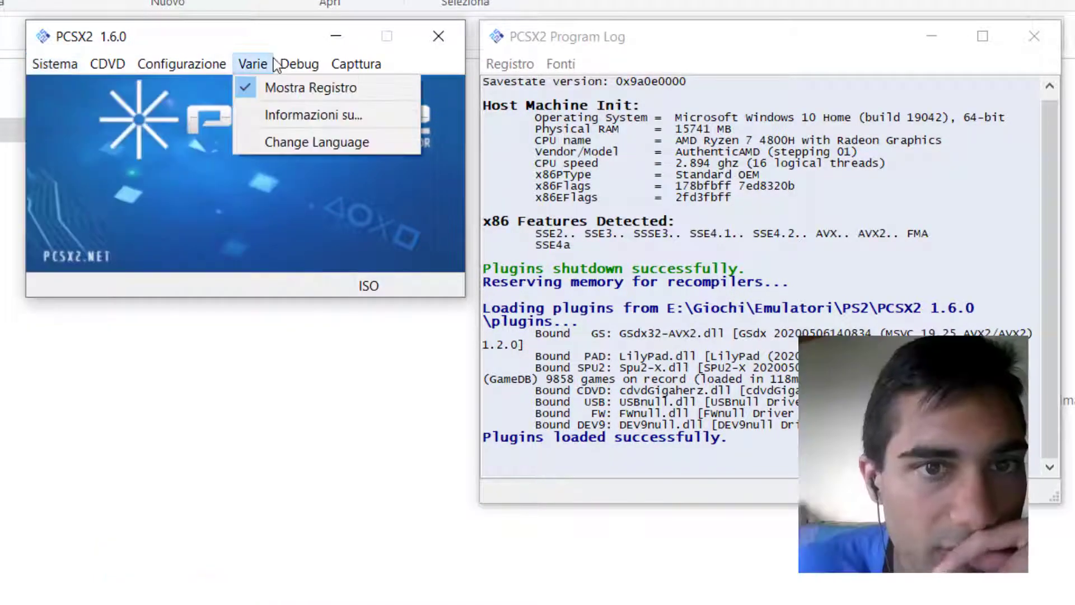
mouse_move(337, 66)
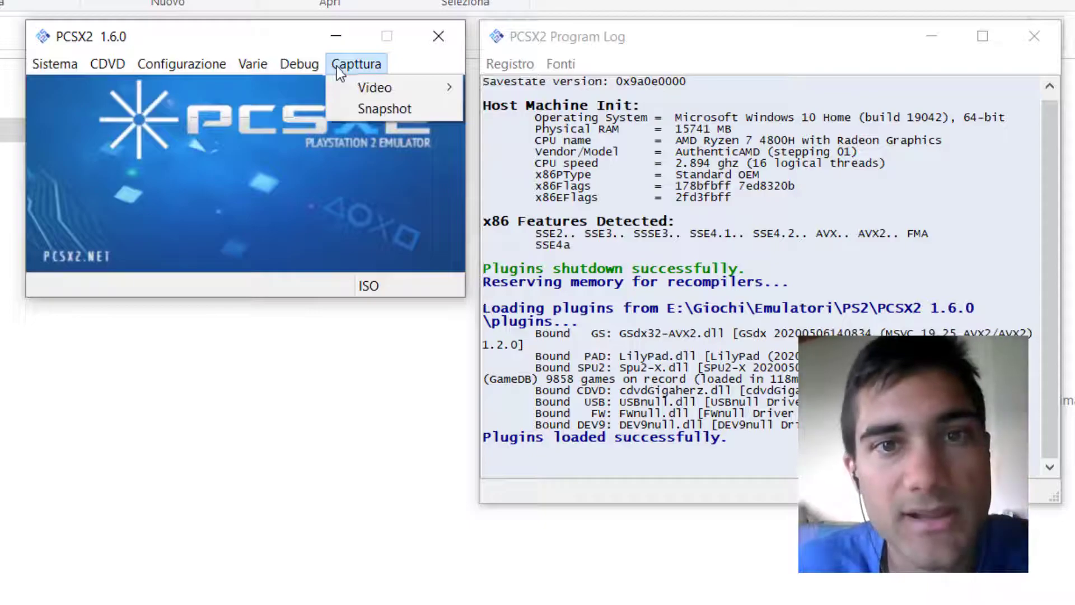
mouse_move(251, 67)
mouse_move(211, 66)
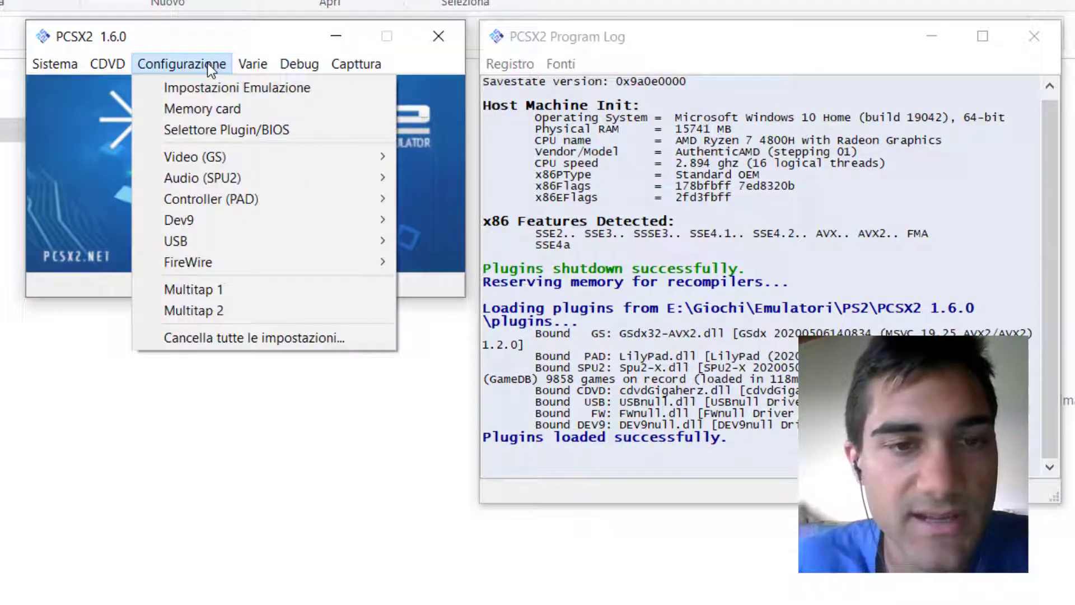
mouse_move(102, 63)
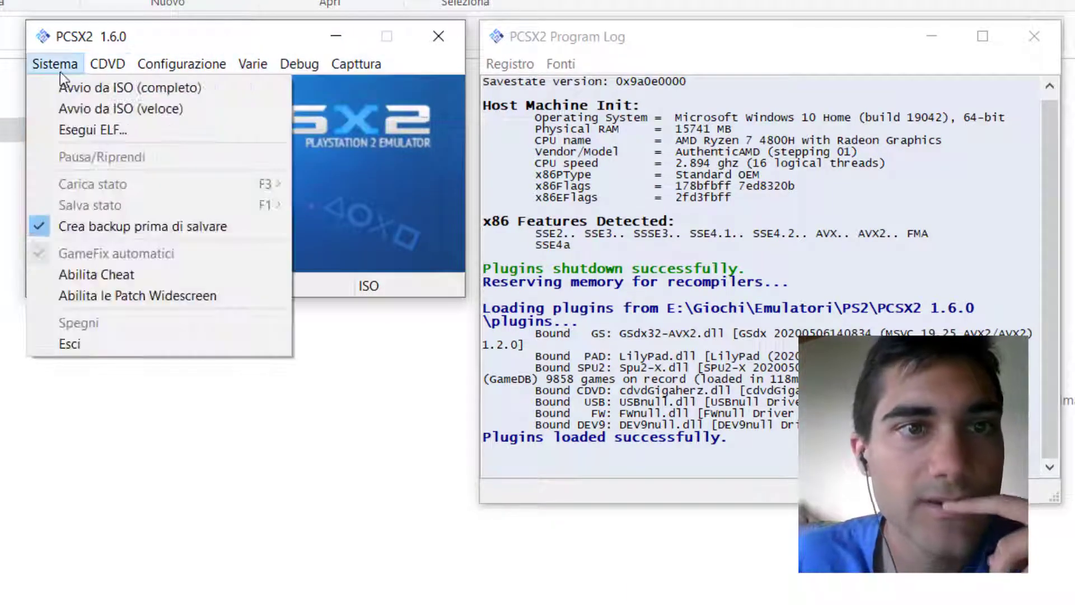
Step: Start a fast boot from ISO and browse to the Giochi\Emulatori\PS2 folder on DATI (E:) for the disc image
click(72, 109)
scroll(318, 310, down, 2)
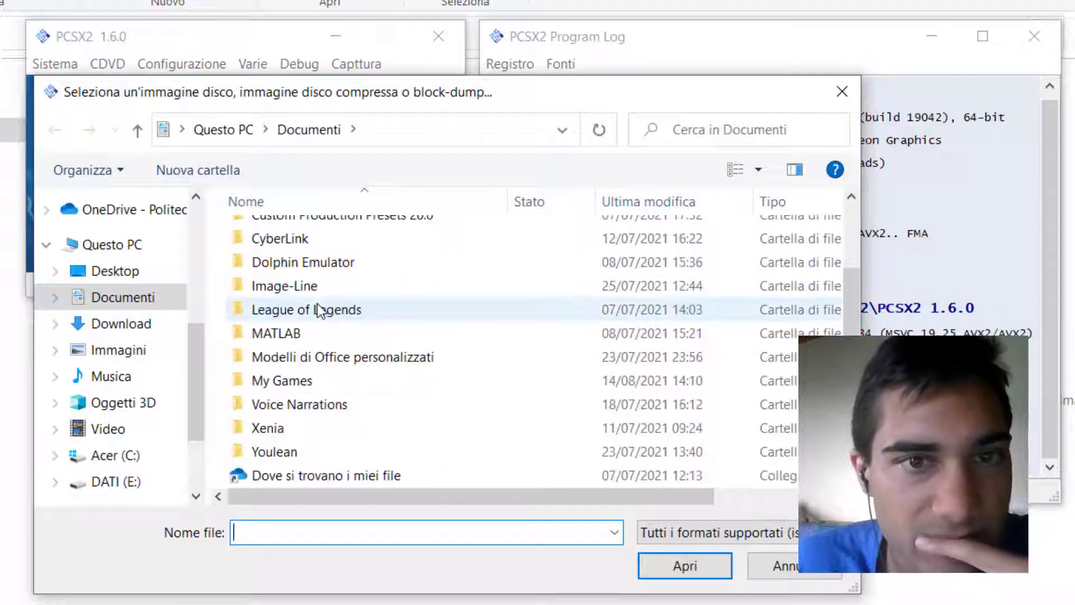
click(134, 482)
double_click(281, 266)
scroll(286, 269, down, 1)
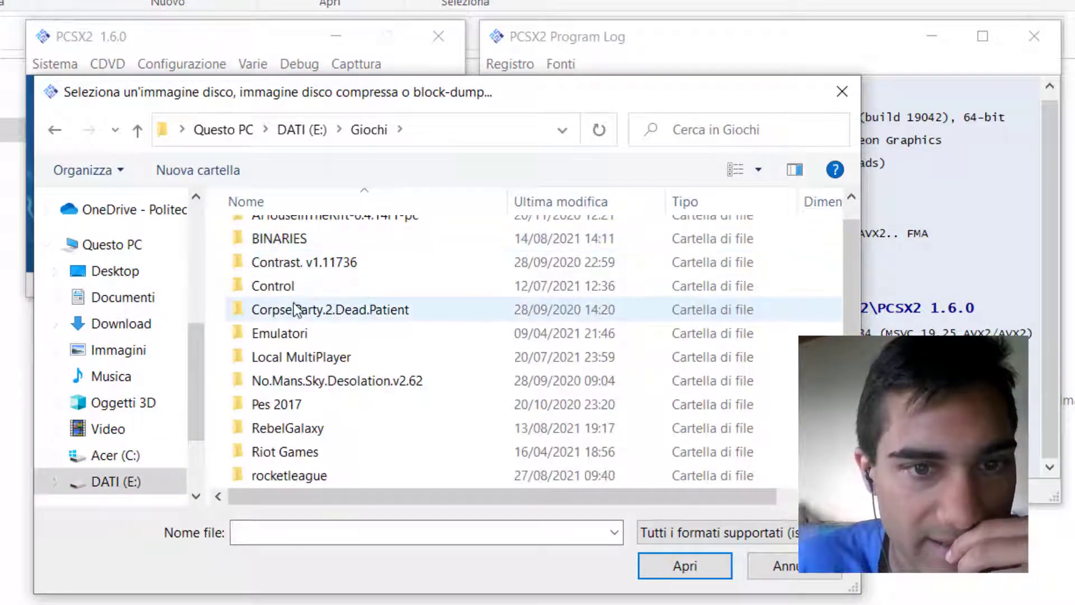
scroll(303, 427, up, 1)
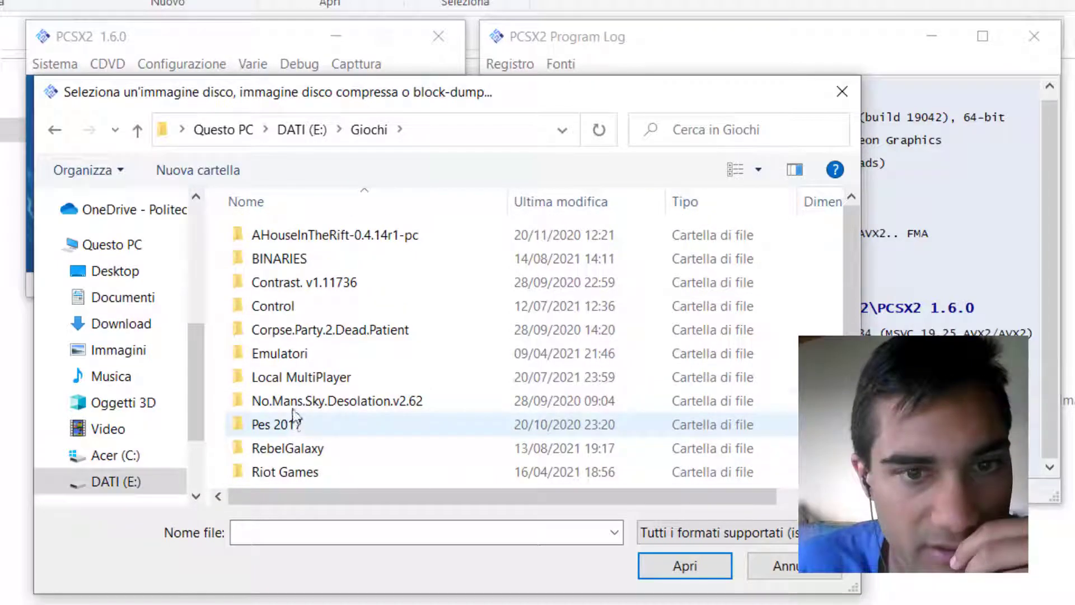
double_click(305, 355)
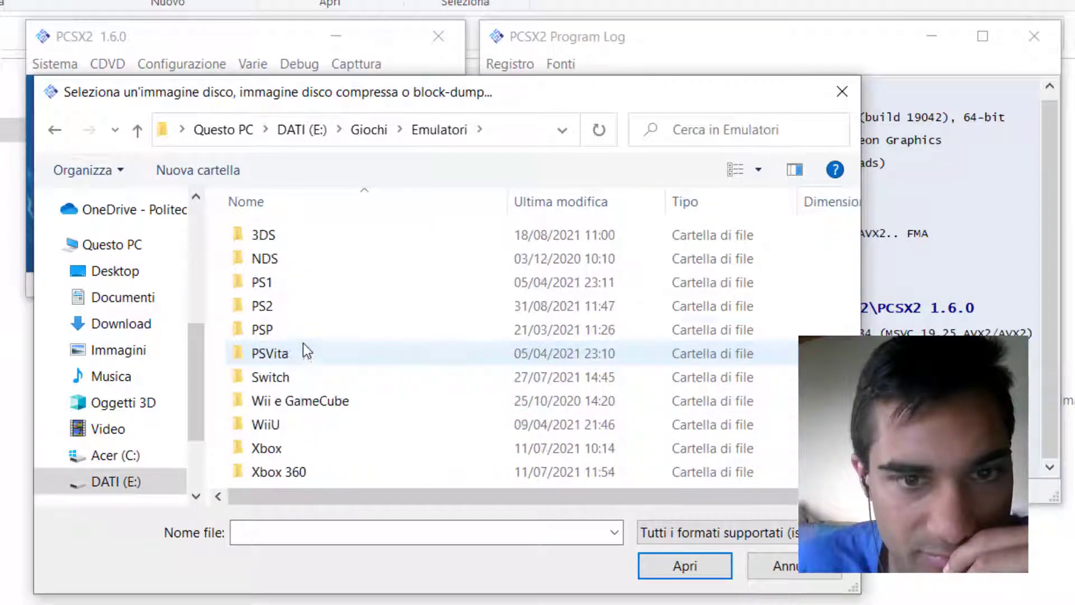
double_click(289, 314)
click(286, 307)
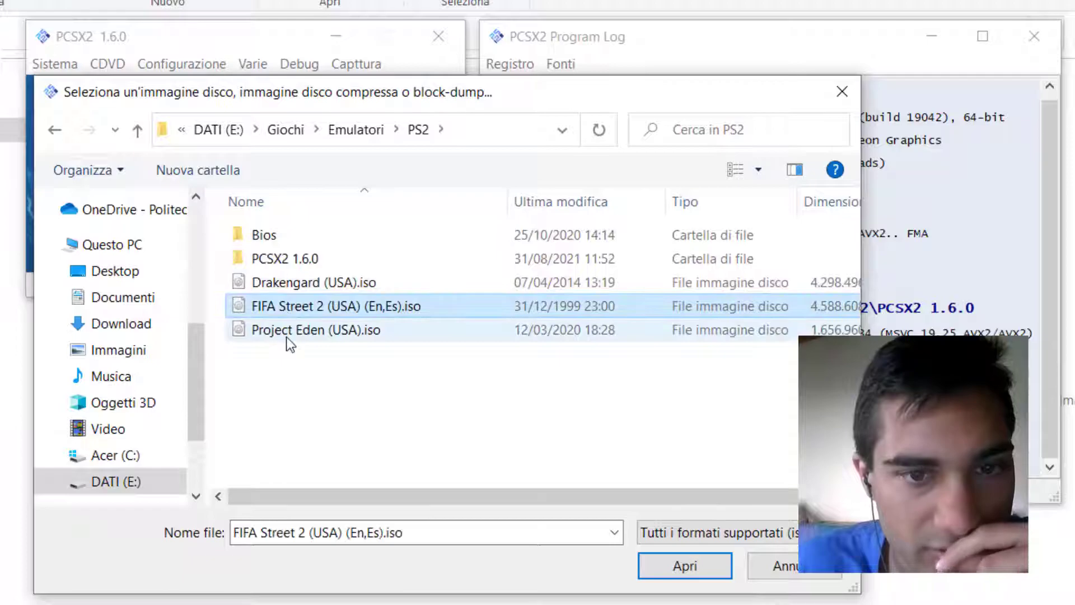
click(287, 334)
click(290, 284)
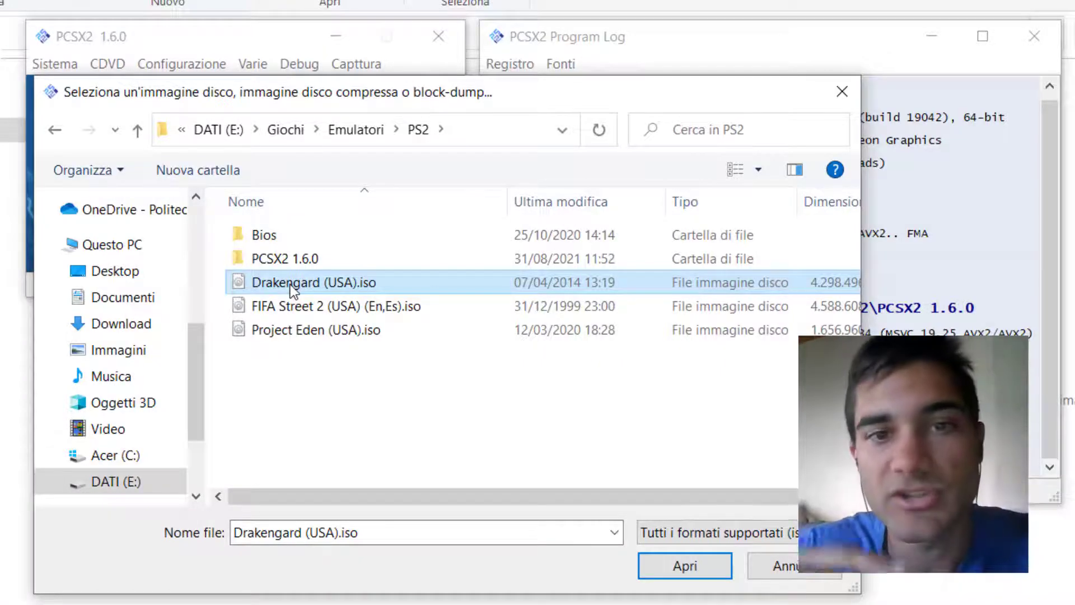
click(350, 312)
click(344, 337)
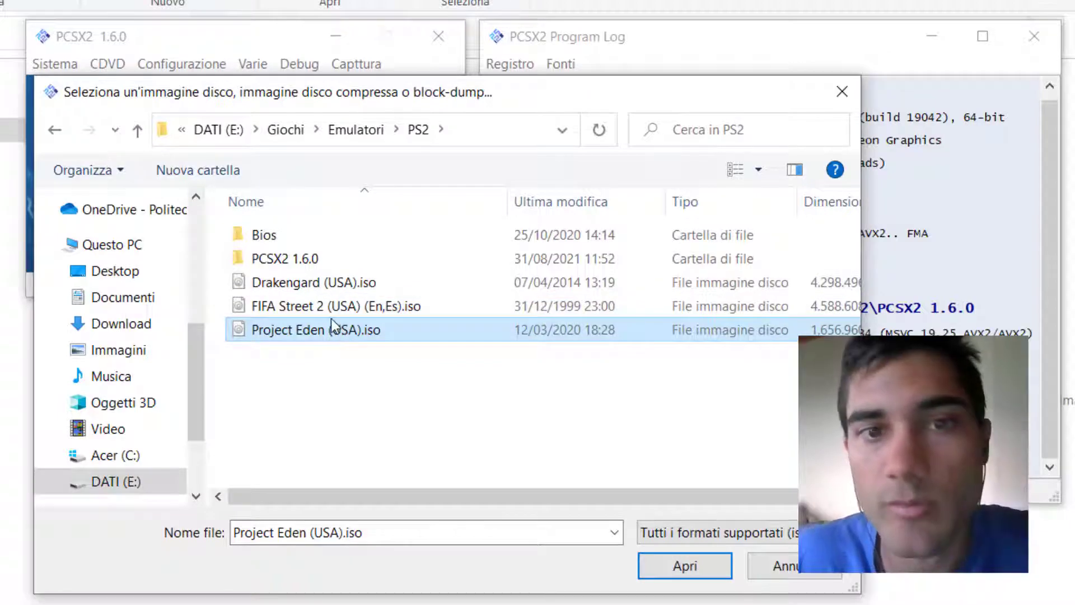
click(331, 313)
click(331, 288)
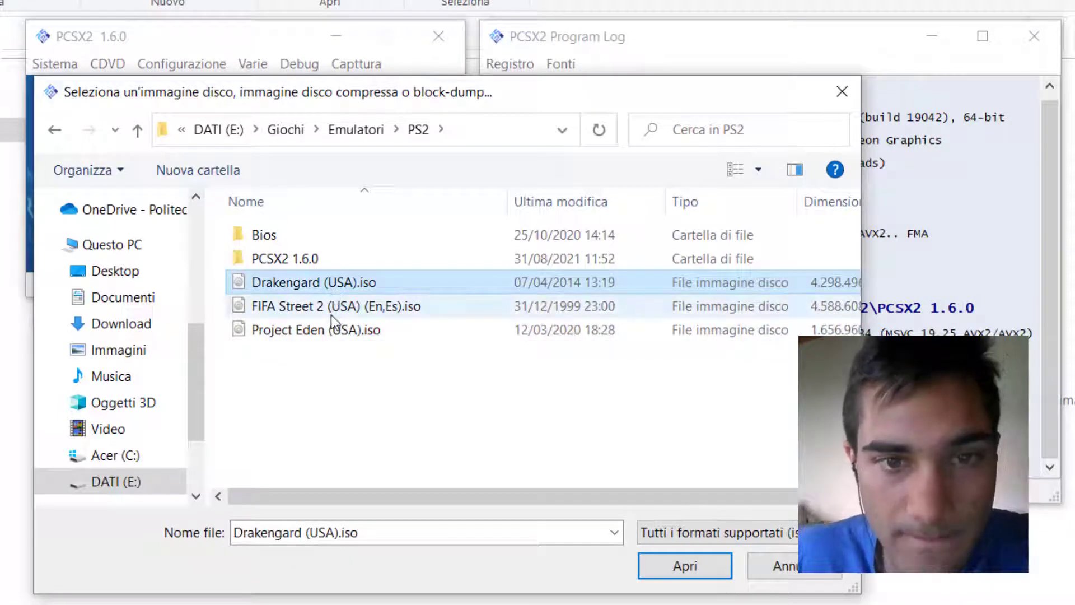
Step: Choose FIFA Street 2 (USA) (En,Es).iso as the disc image and launch the game
click(331, 313)
drag(375, 101, 326, 70)
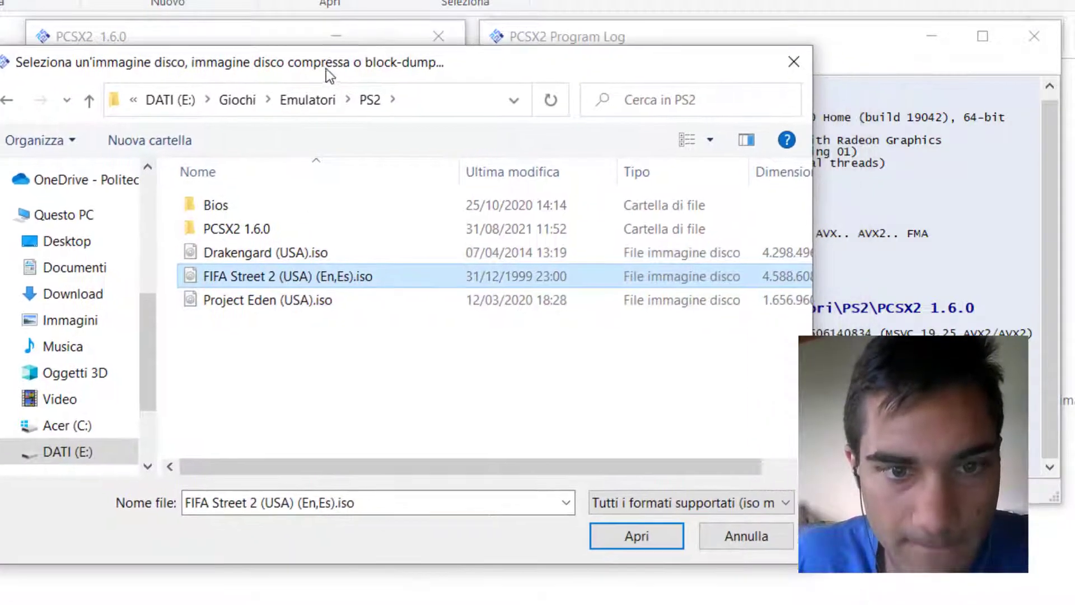
click(621, 538)
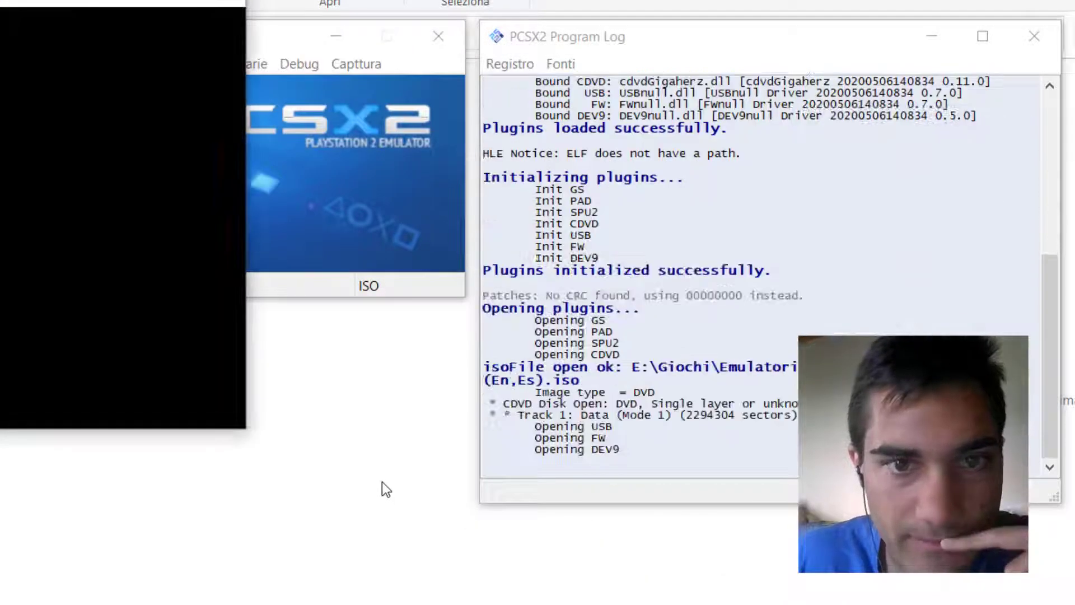